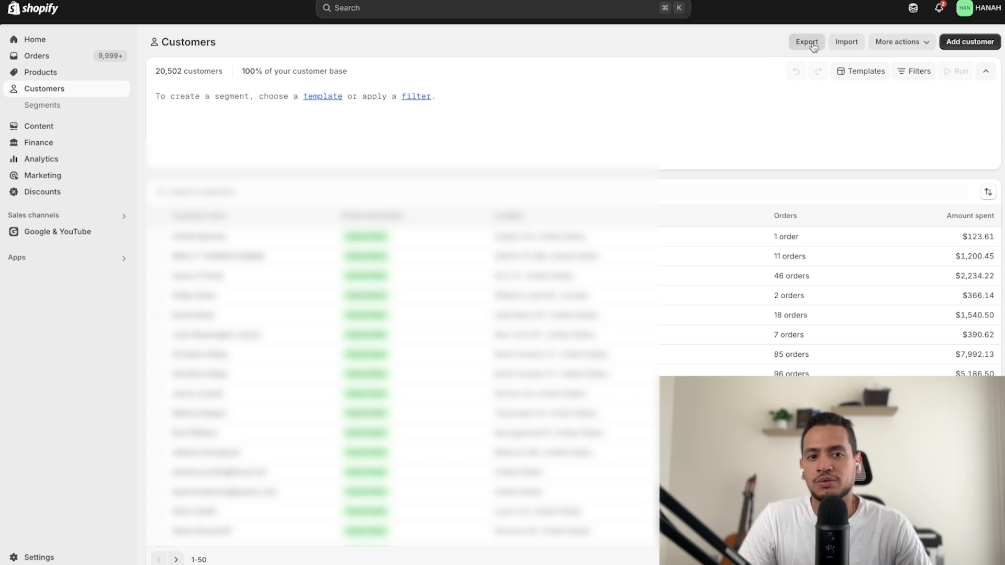
# Check the export options for all customers and cancel the export
pyautogui.click(800, 43)
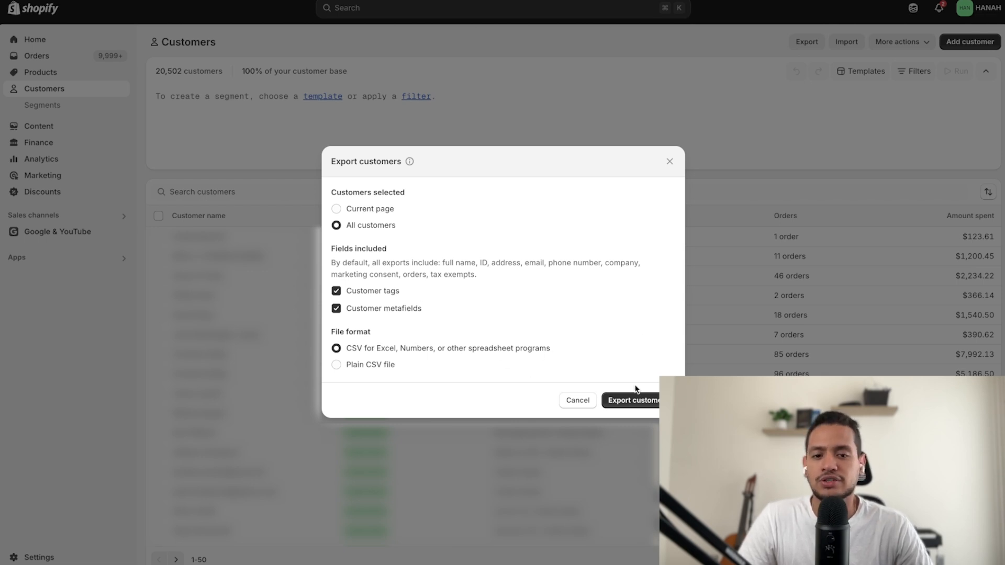
pyautogui.click(575, 401)
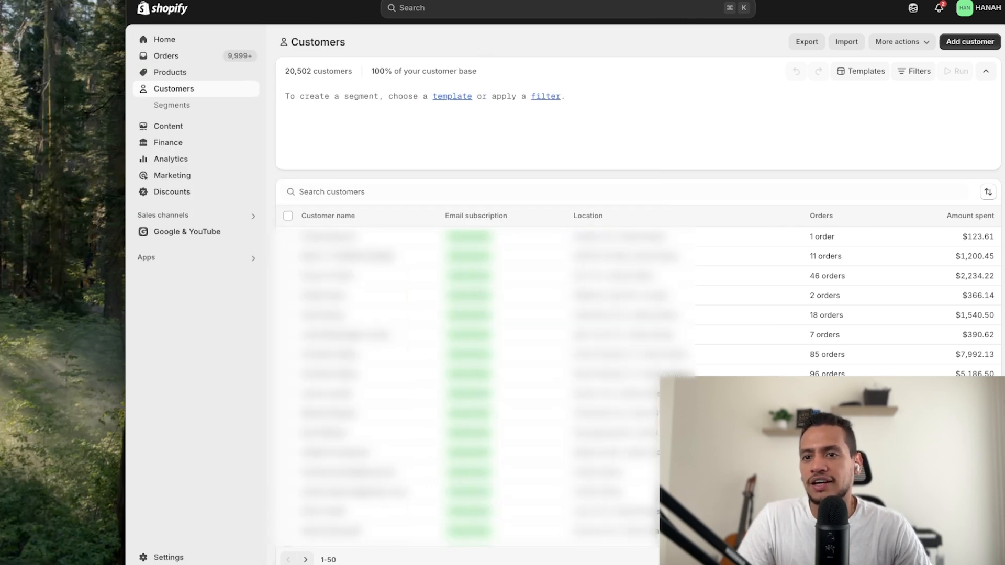
# Uncover the desktop beside the browser window and place customers_export.csv in the free area
pyautogui.moveTo(126, 104); pyautogui.dragTo(258, 104)
pyautogui.moveTo(173, 72); pyautogui.dragTo(104, 181)
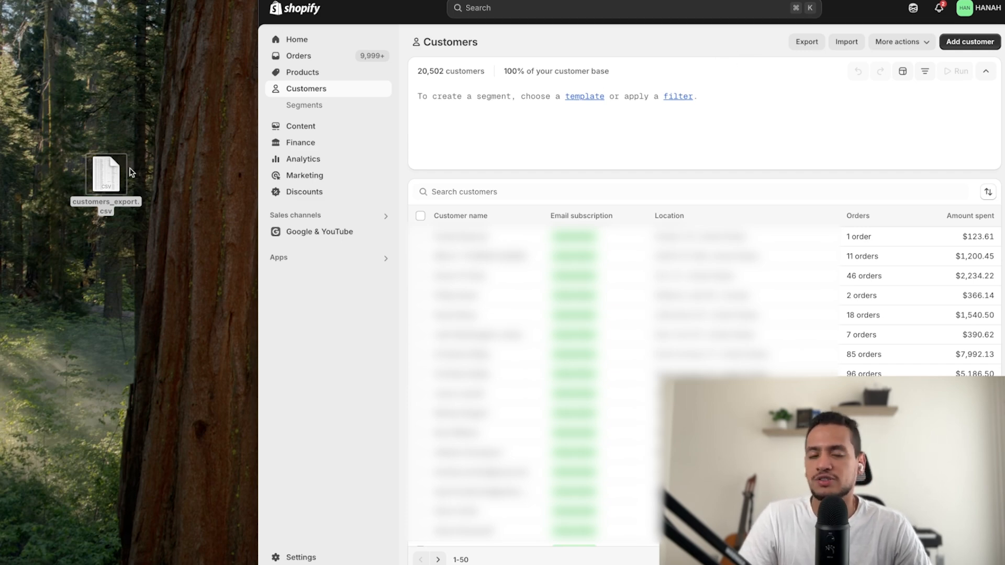
pyautogui.moveTo(95, 180); pyautogui.dragTo(120, 152)
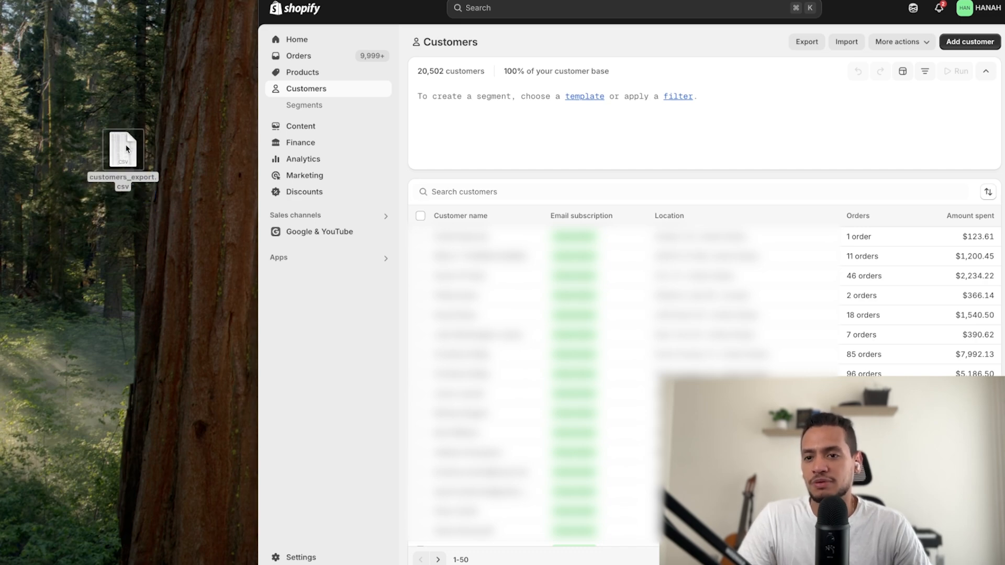
# Check which applications are offered for opening customers_export.csv
pyautogui.rightClick(127, 147)
pyautogui.moveTo(198, 168)
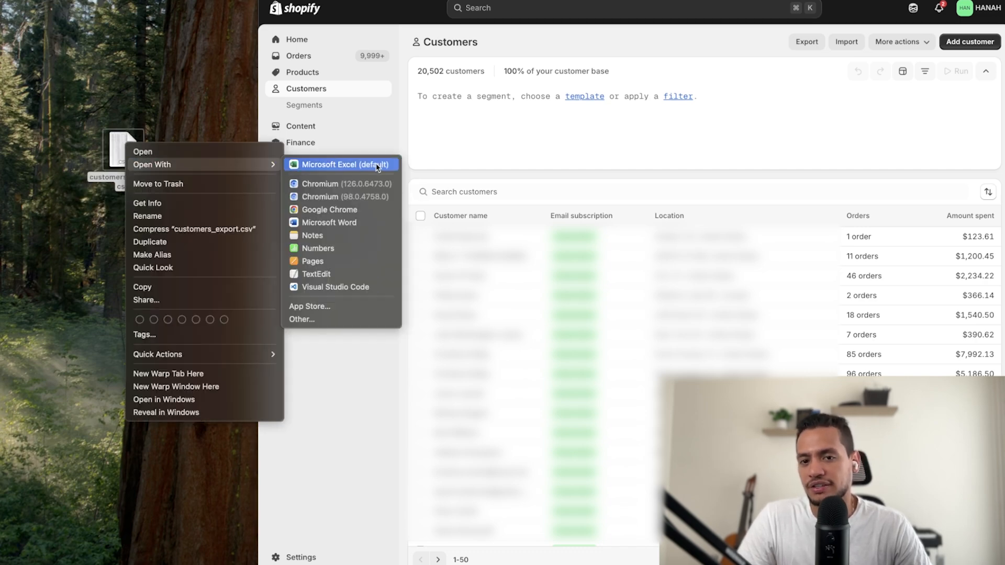
pyautogui.click(671, 63)
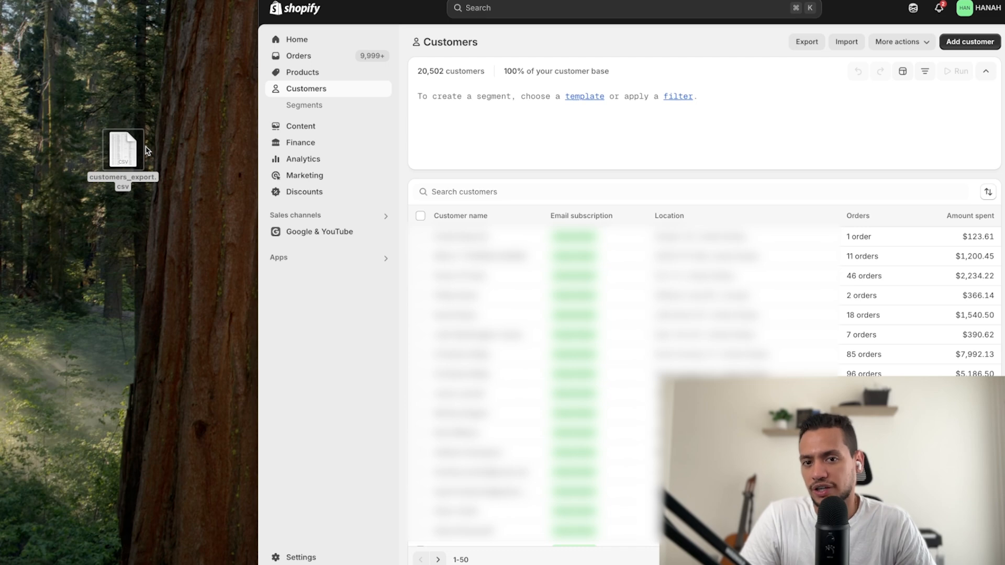
# Switch to Google Ads, open the Audience manager from the shared library and widen the browser window to cover the desktop
pyautogui.moveTo(258, 29); pyautogui.dragTo(144, 30)
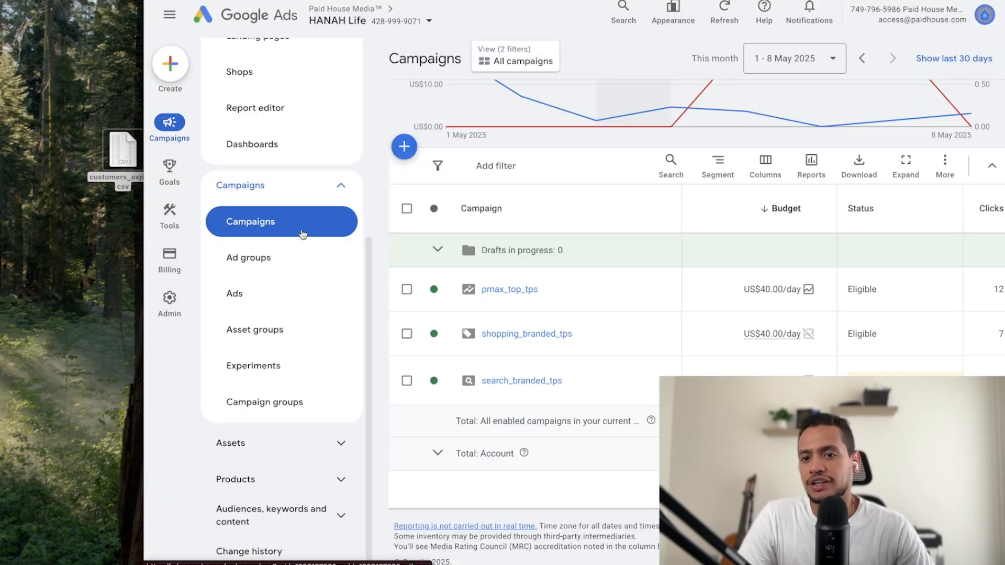
pyautogui.scroll(5, 312, 276)
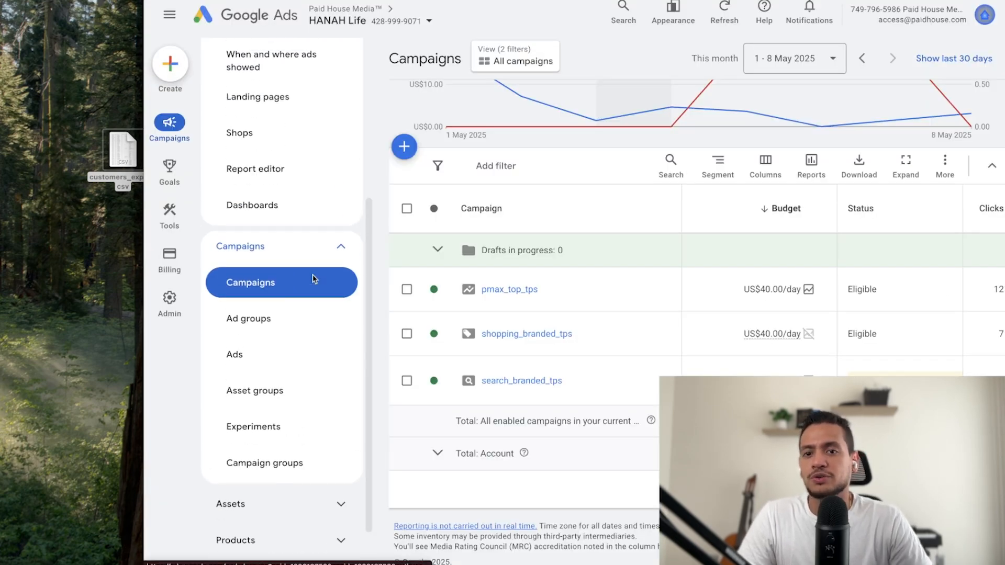
pyautogui.scroll(2, 355, 147)
pyautogui.moveTo(167, 219)
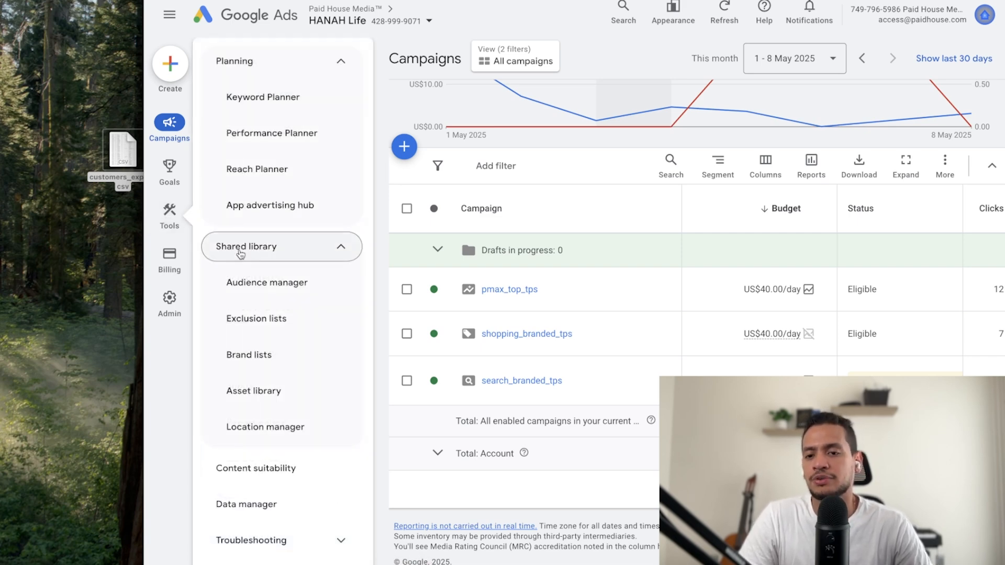
pyautogui.click(265, 280)
pyautogui.moveTo(144, 72); pyautogui.dragTo(0, 64)
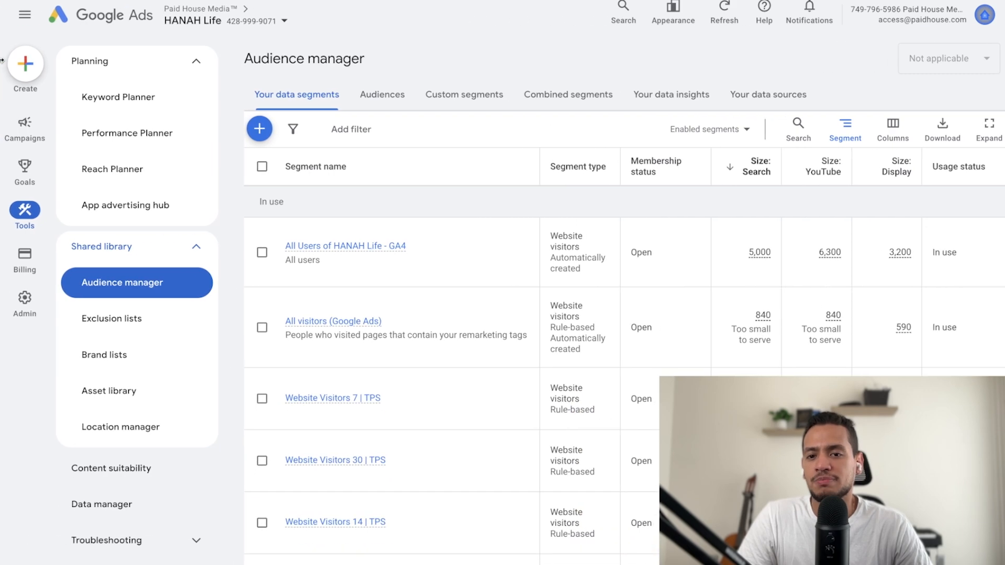
# Start a new customer list segment with manual file upload as the data source
pyautogui.click(257, 130)
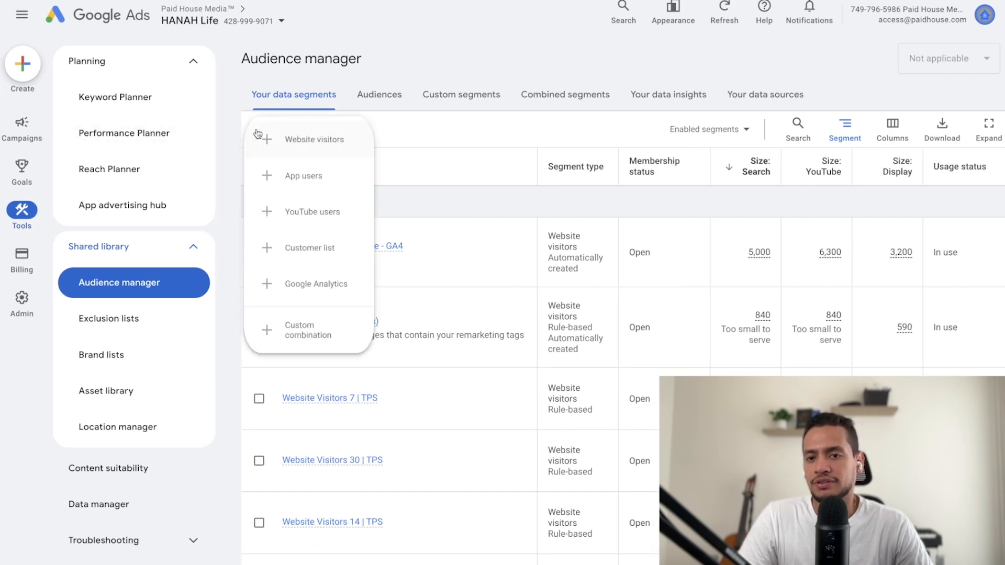
pyautogui.click(304, 251)
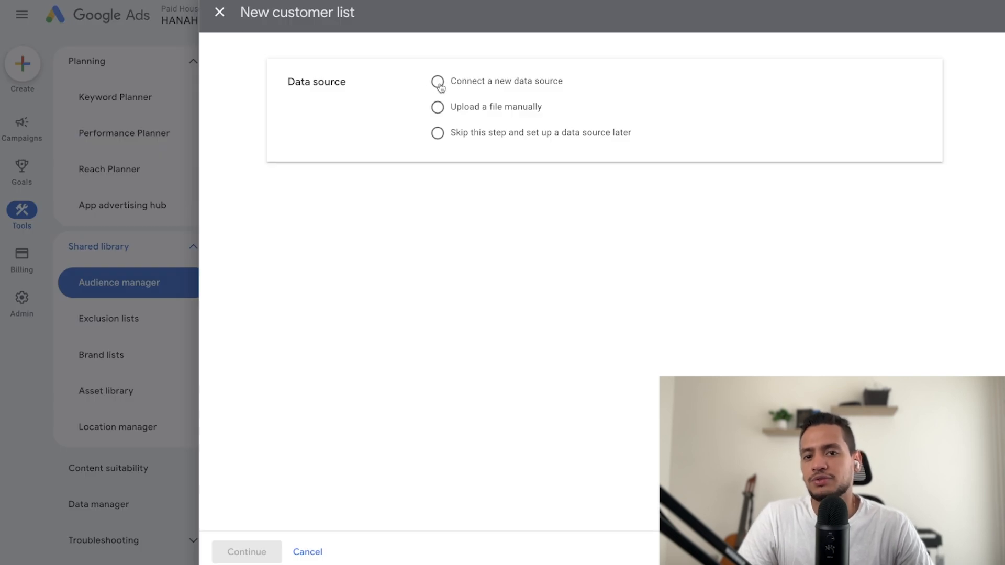
pyautogui.click(458, 110)
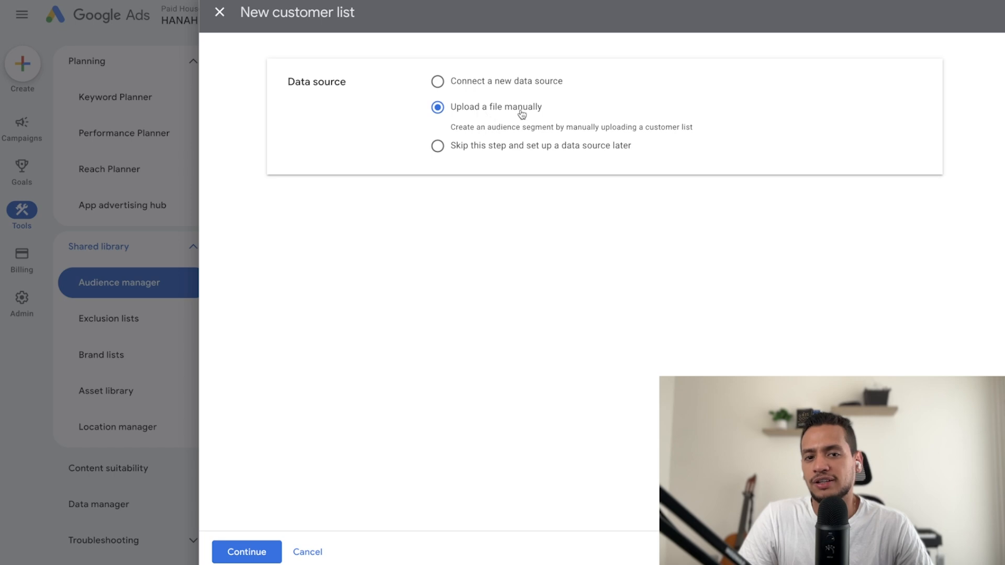
pyautogui.click(246, 551)
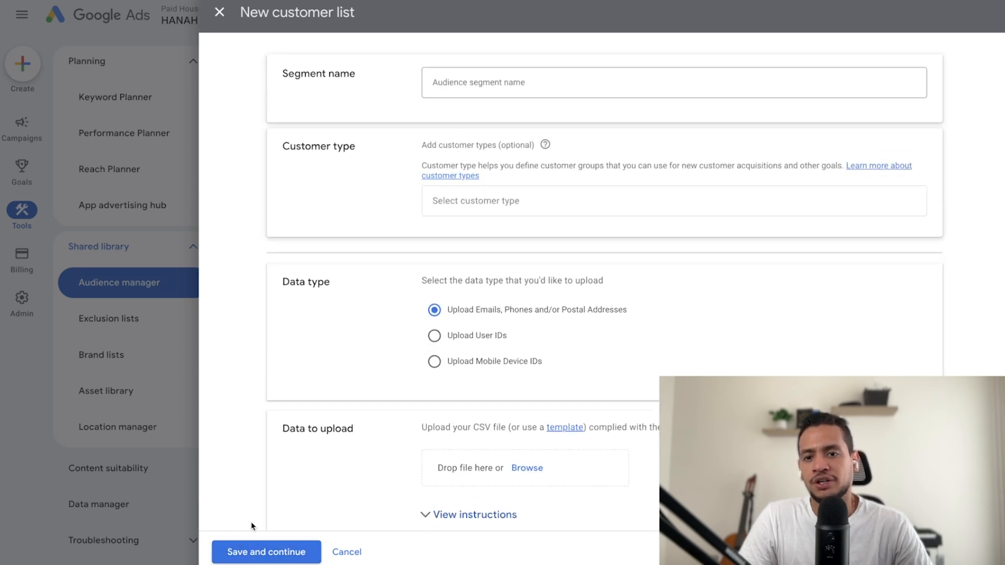
# Name the audience segment "Customers - 05/08/2025"
pyautogui.click(464, 82)
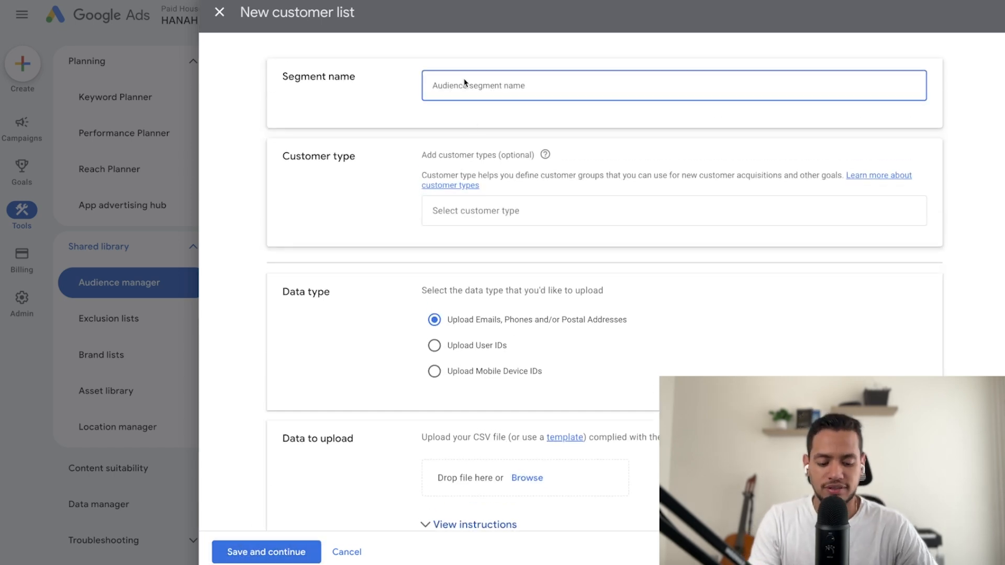
pyautogui.write('cu')
pyautogui.press('super+a')
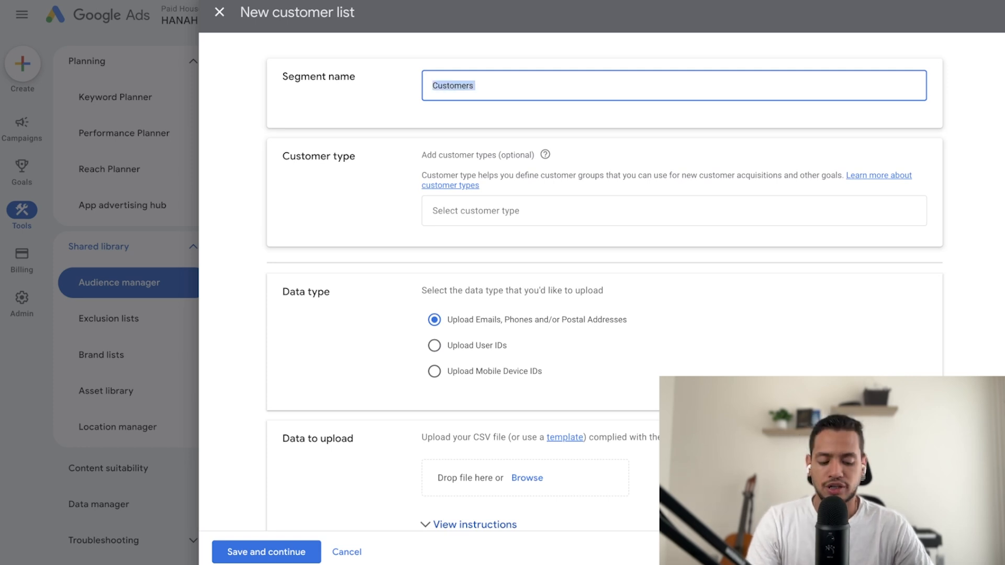
pyautogui.write('Buyers')
pyautogui.press('super+a')
pyautogui.write('Customers')
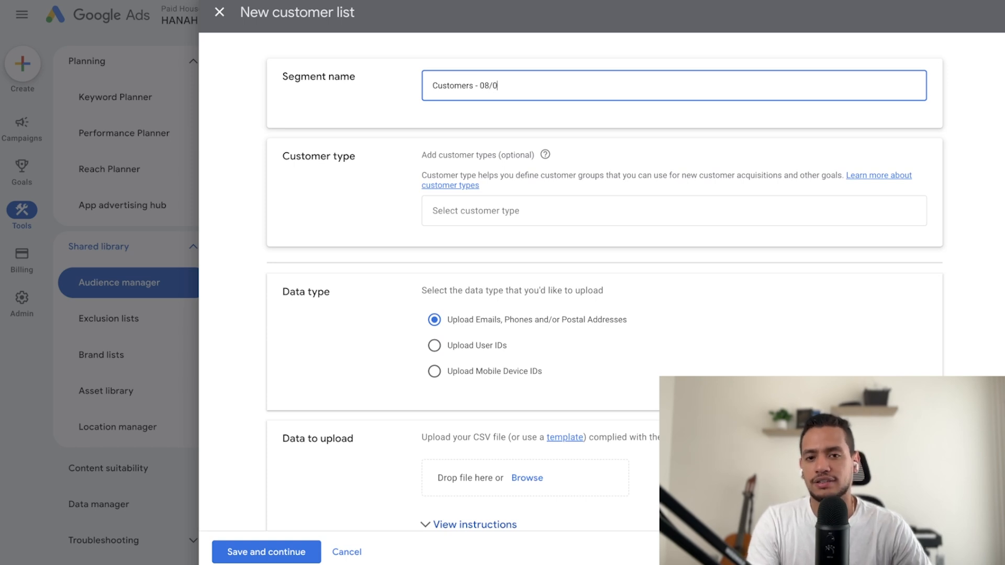
pyautogui.write('025')
# Examine the customer type options available for the new segment
pyautogui.click(516, 211)
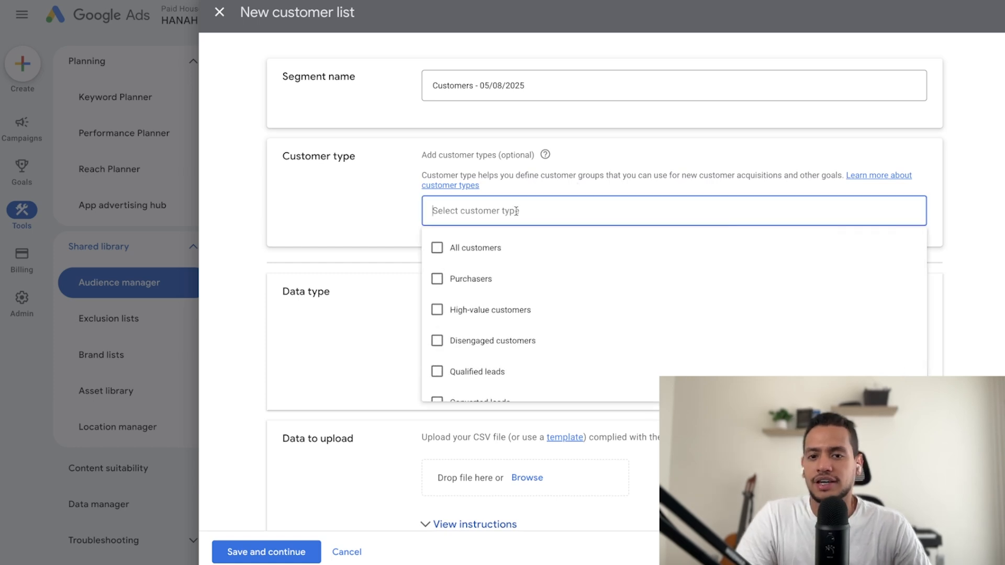
pyautogui.click(438, 154)
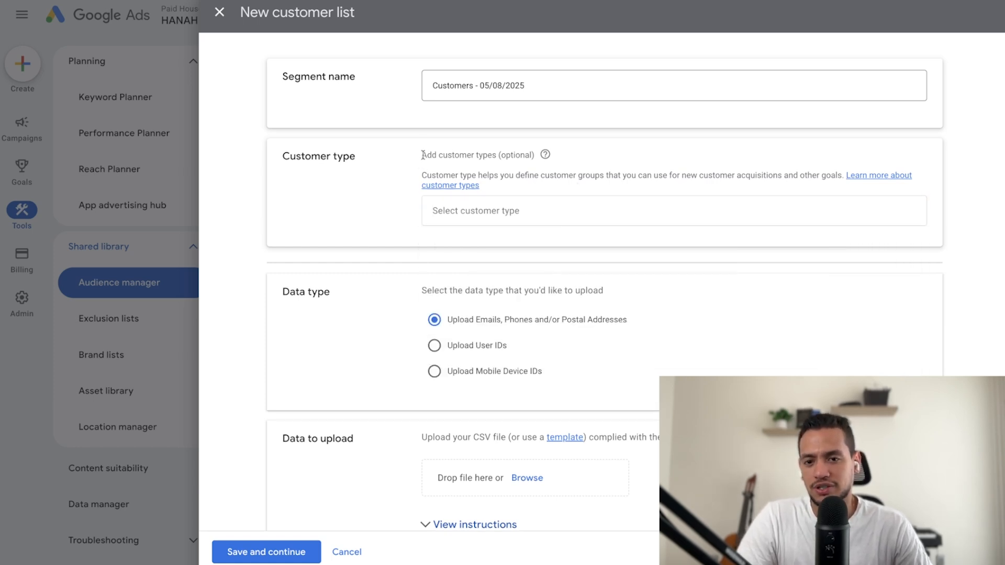
pyautogui.click(485, 212)
pyautogui.click(537, 178)
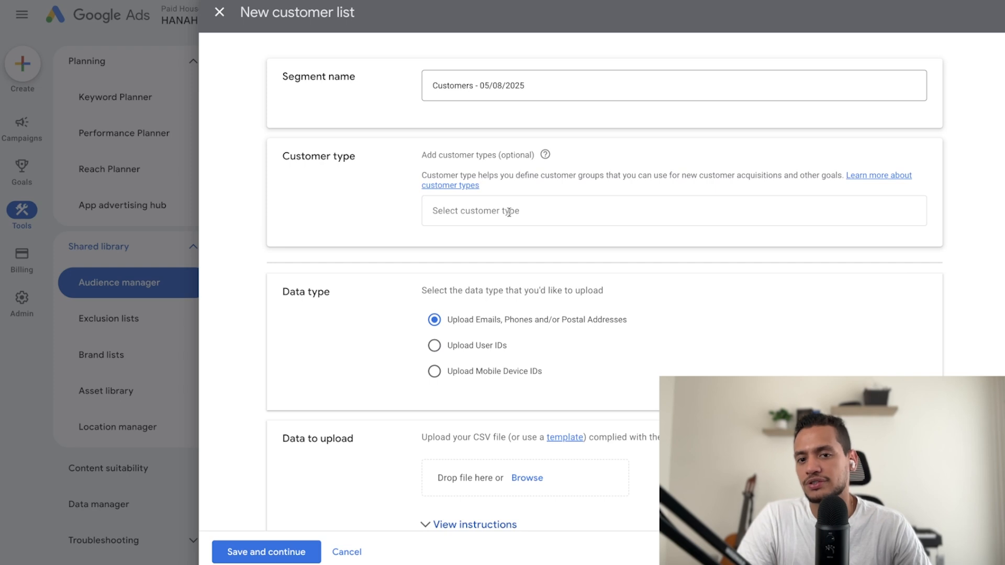
pyautogui.click(550, 209)
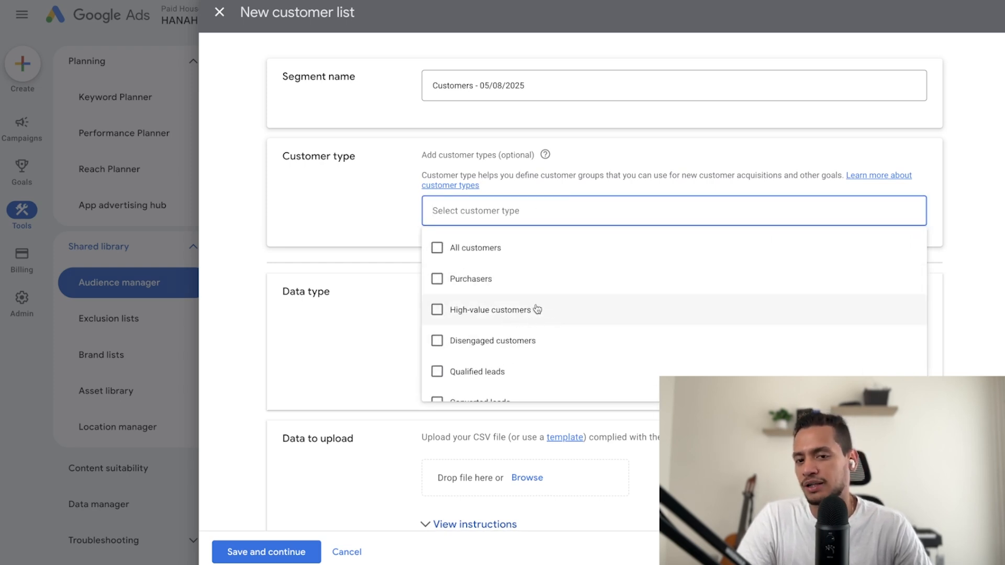
pyautogui.scroll(-2, 533, 350)
pyautogui.scroll(3, 534, 355)
pyautogui.click(372, 225)
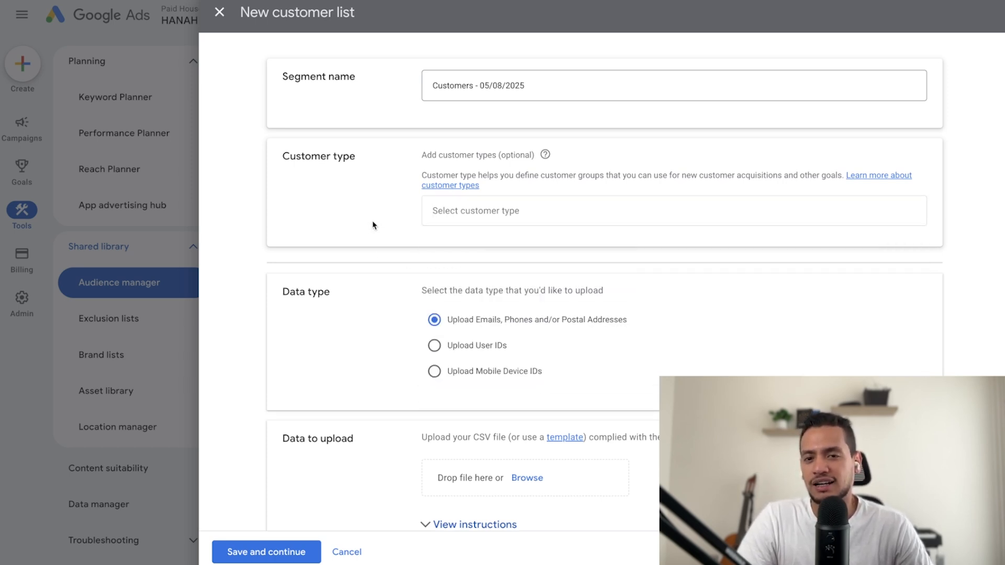
# Set the segment's customer type to All customers
pyautogui.click(514, 220)
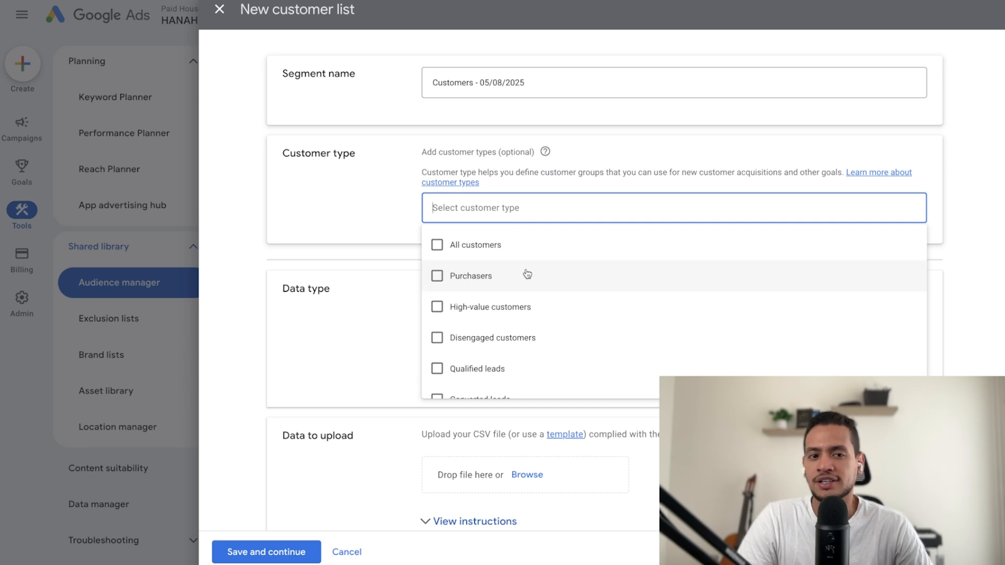
pyautogui.click(502, 245)
pyautogui.click(359, 218)
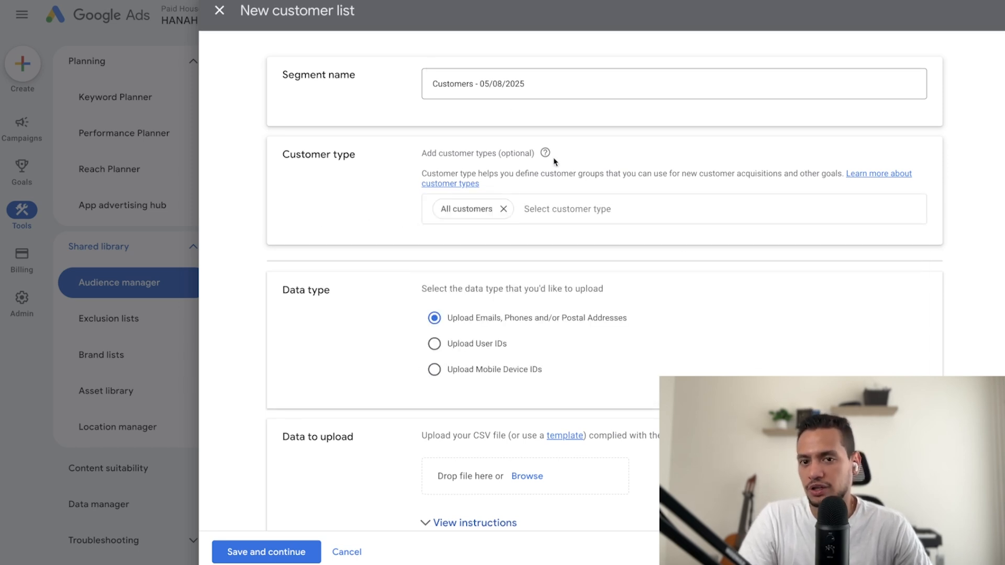
# Review the data type and the CSV preparation instructions for the customer data upload
pyautogui.scroll(-1, 467, 244)
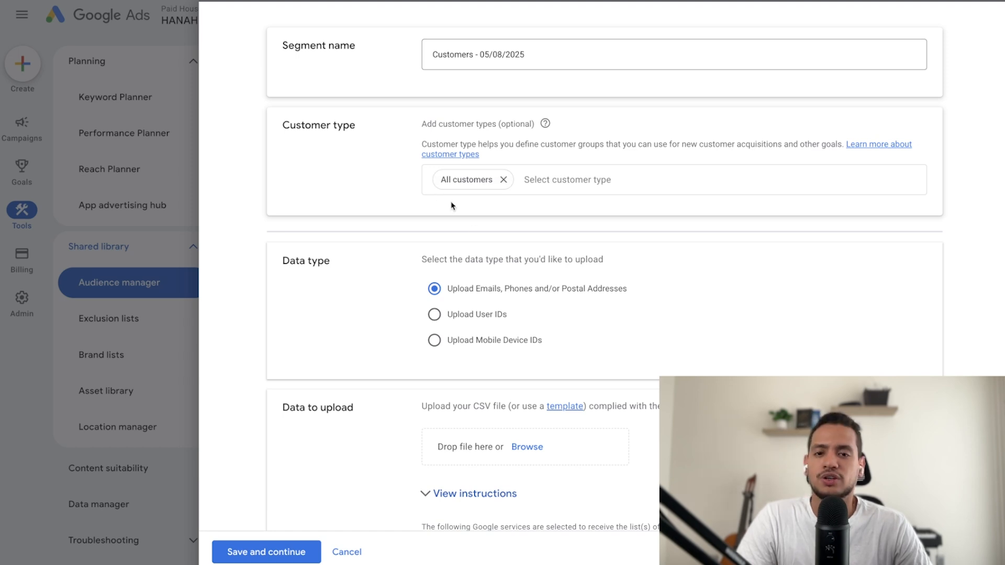
pyautogui.scroll(-1, 366, 214)
pyautogui.scroll(-2, 357, 218)
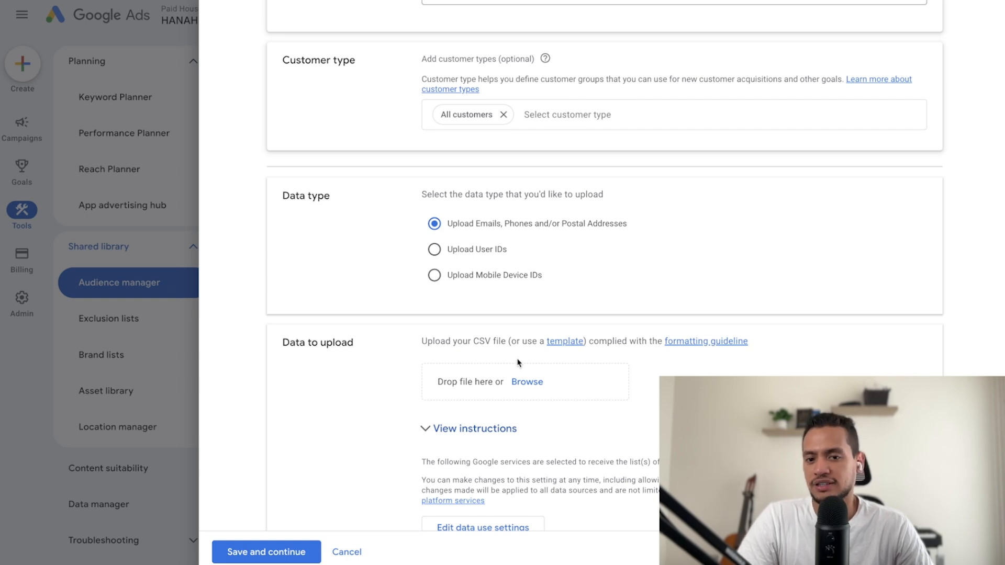
pyautogui.click(475, 428)
pyautogui.scroll(-1, 528, 412)
pyautogui.scroll(-1, 548, 411)
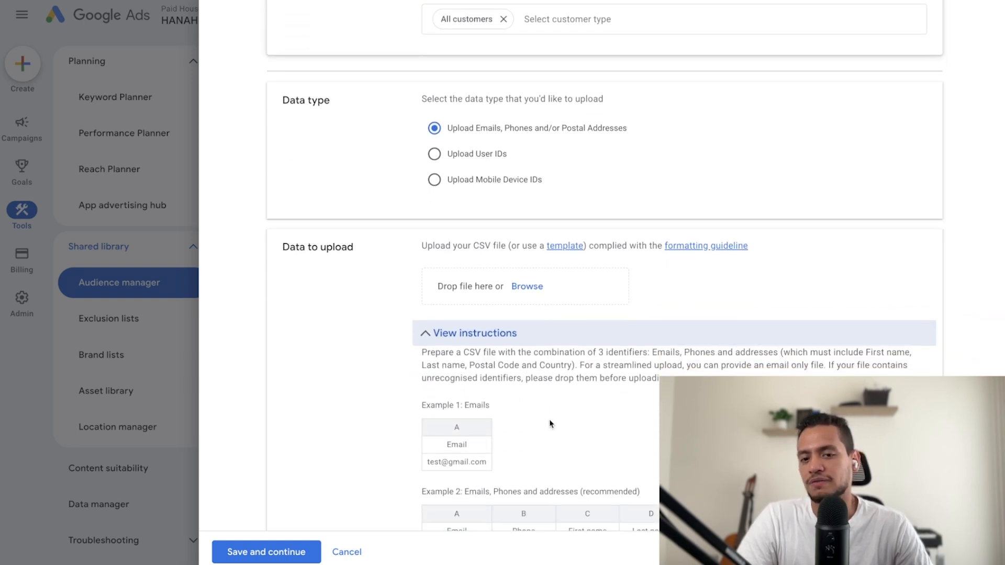
pyautogui.click(527, 325)
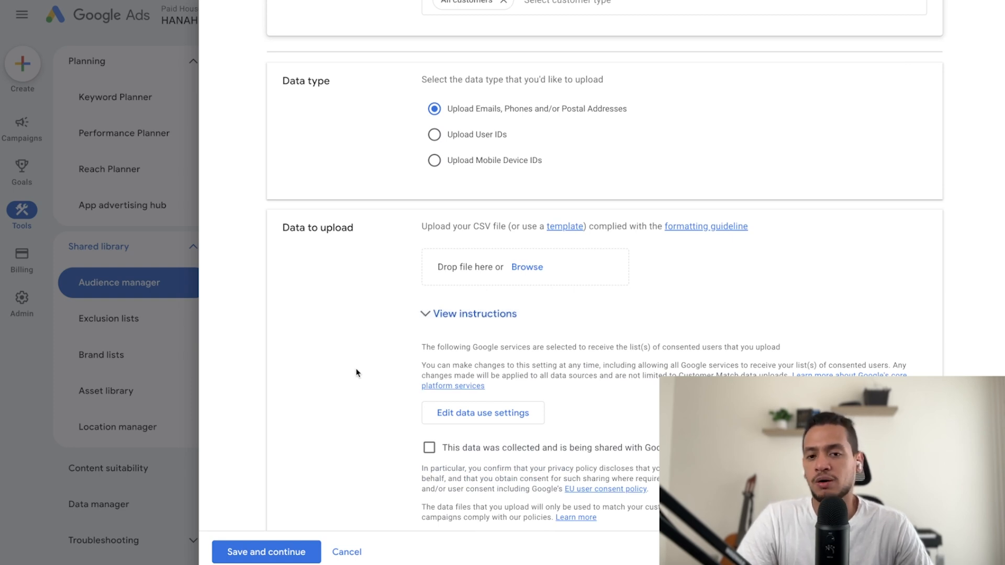
# Attach customers_export.csv from the Desktop folder as the data to upload
pyautogui.click(531, 269)
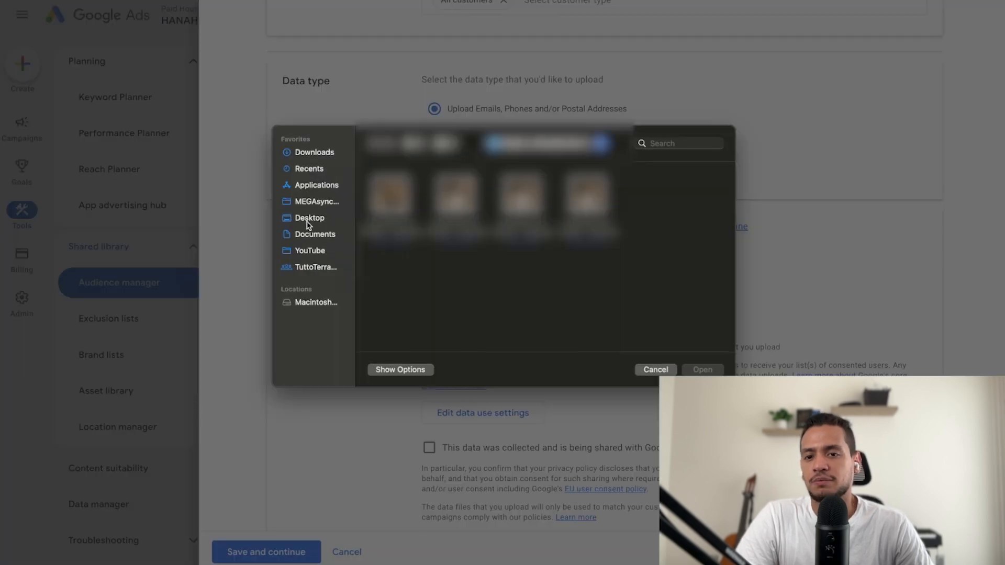
pyautogui.click(309, 215)
pyautogui.click(386, 199)
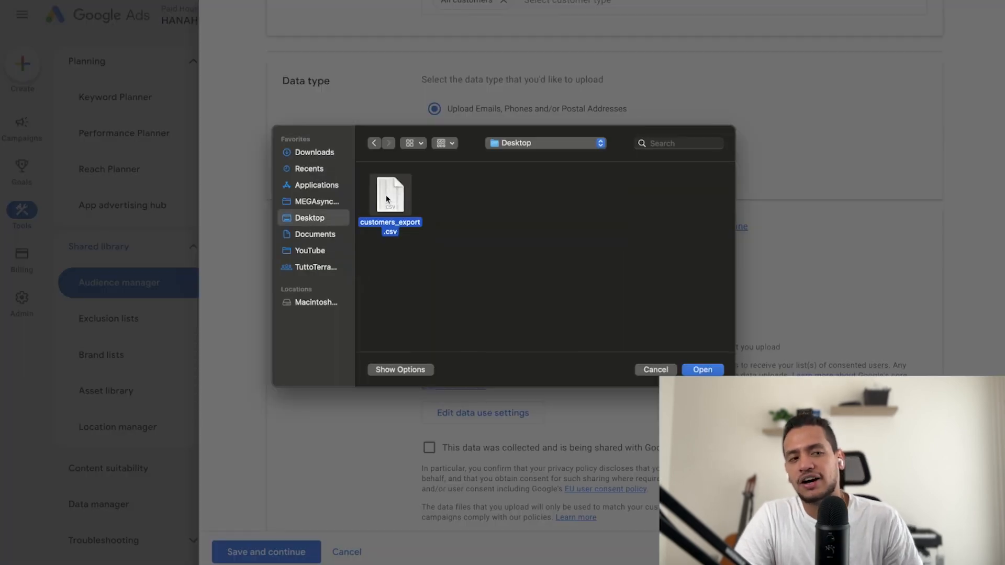
pyautogui.doubleClick(386, 197)
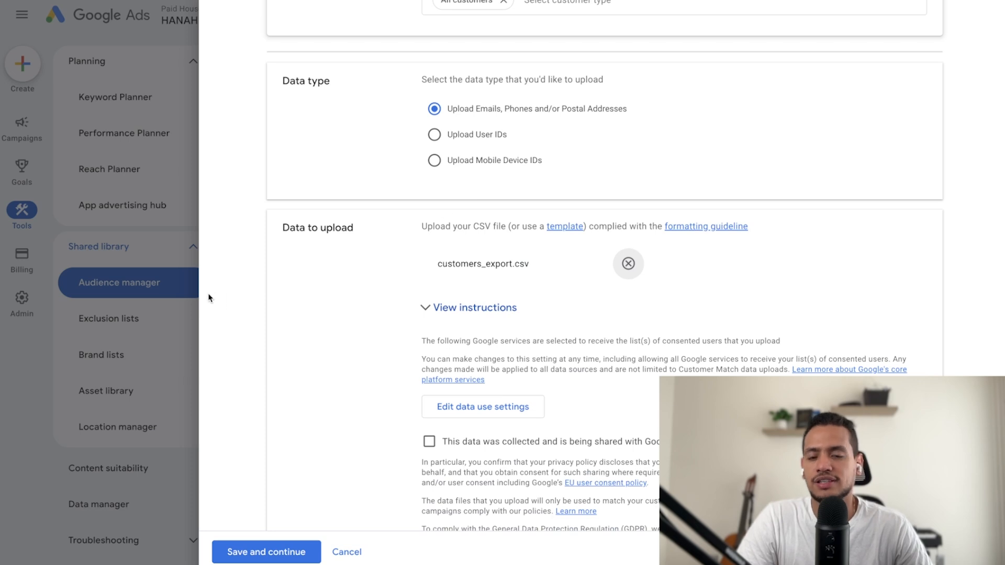
pyautogui.moveTo(535, 267); pyautogui.dragTo(425, 265)
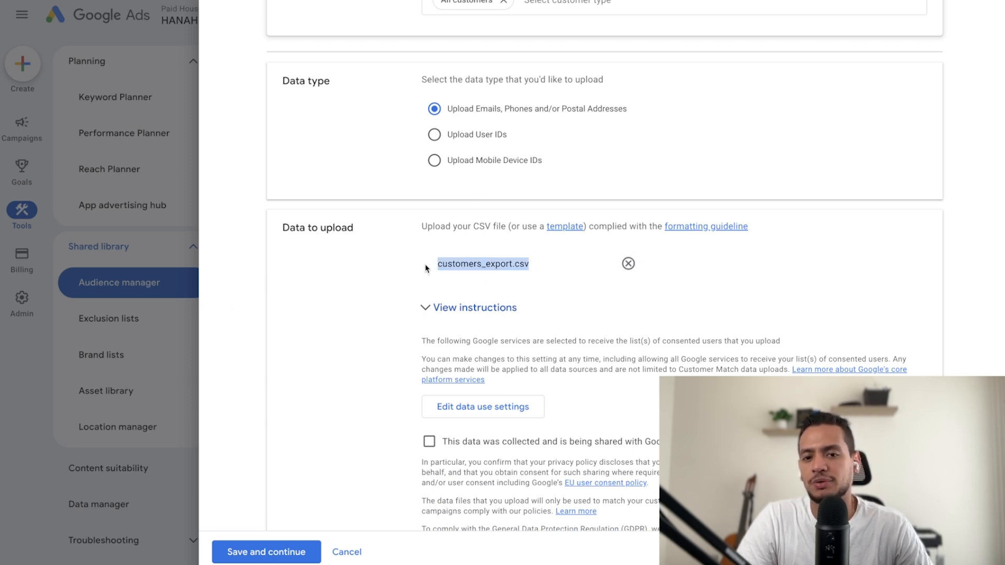
pyautogui.click(256, 271)
# Expand the segment's membership duration setting and select its number of days
pyautogui.scroll(-4, 333, 272)
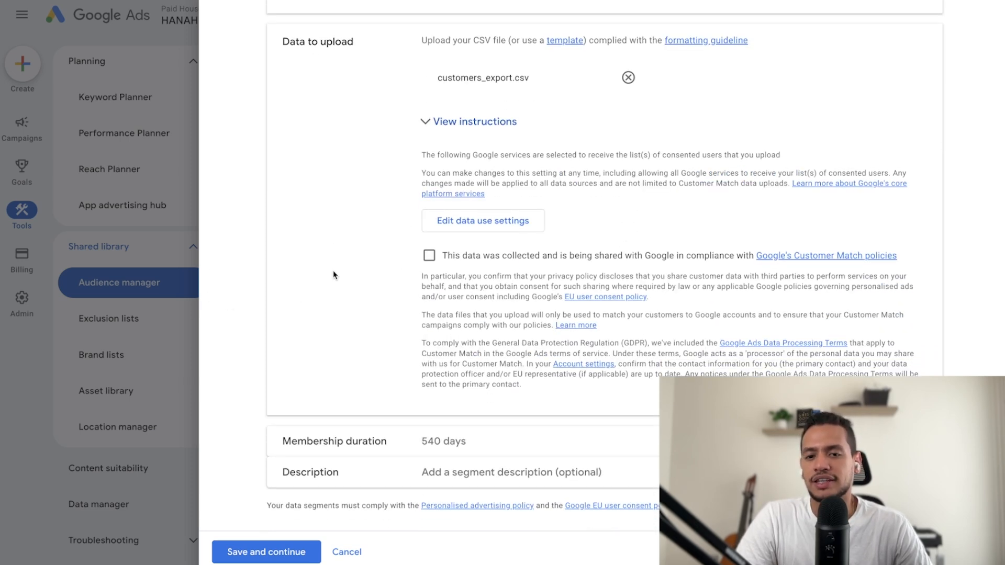
pyautogui.click(410, 442)
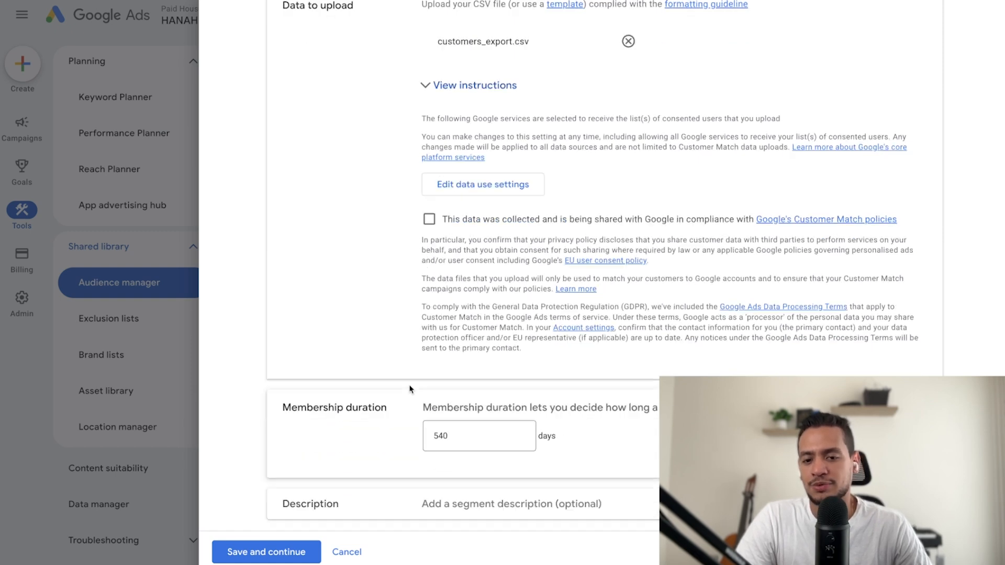
pyautogui.moveTo(465, 406); pyautogui.dragTo(422, 406)
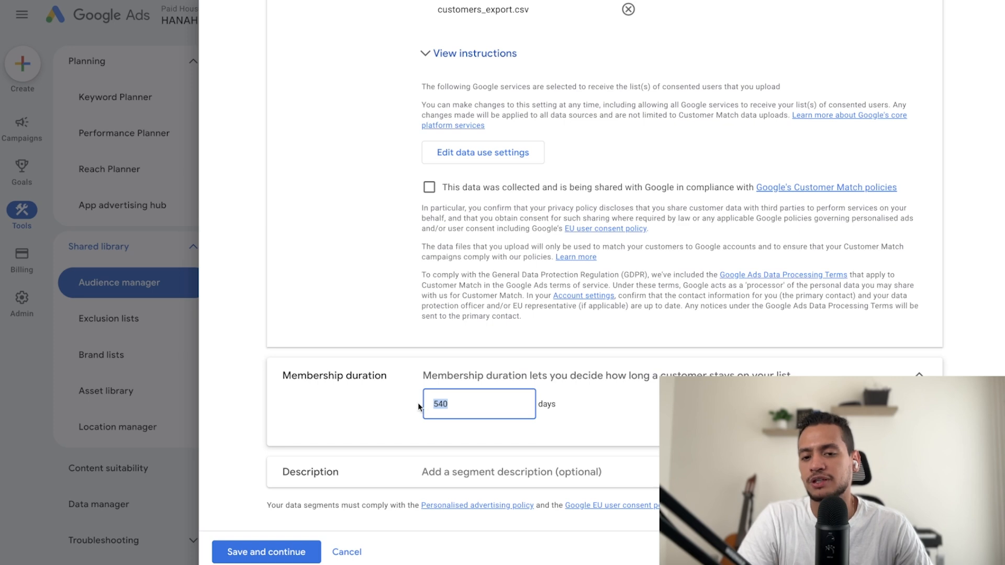
pyautogui.click(341, 393)
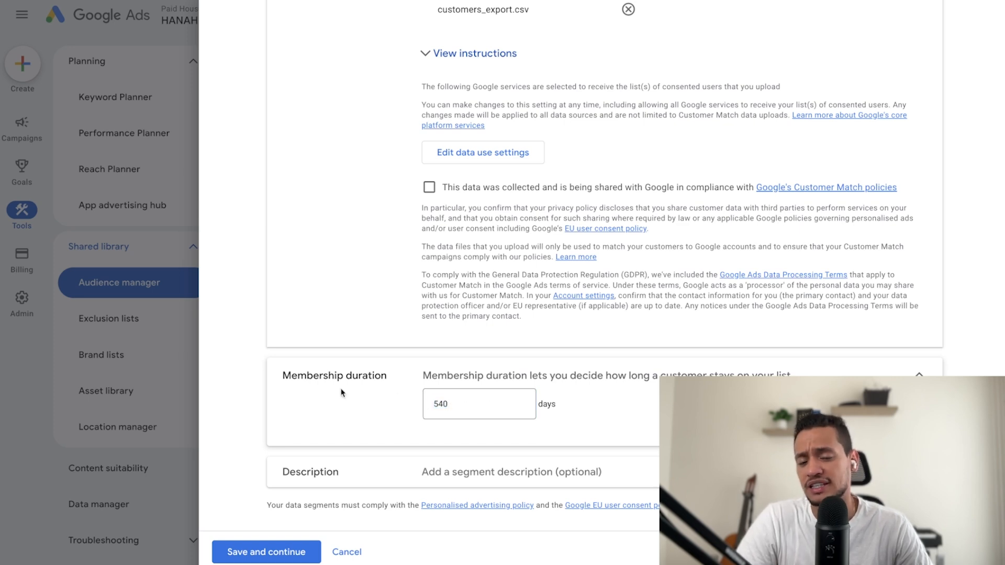
pyautogui.moveTo(460, 408); pyautogui.dragTo(420, 408)
pyautogui.click(397, 406)
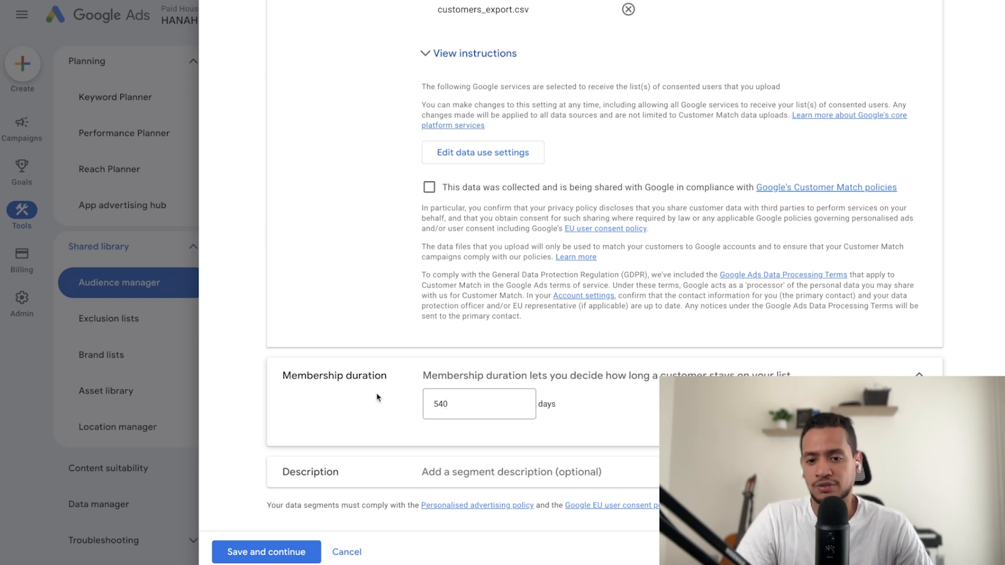
# Confirm that the data complies with Google's Customer Match policies and save the new customer list
pyautogui.scroll(2, 398, 406)
pyautogui.click(429, 288)
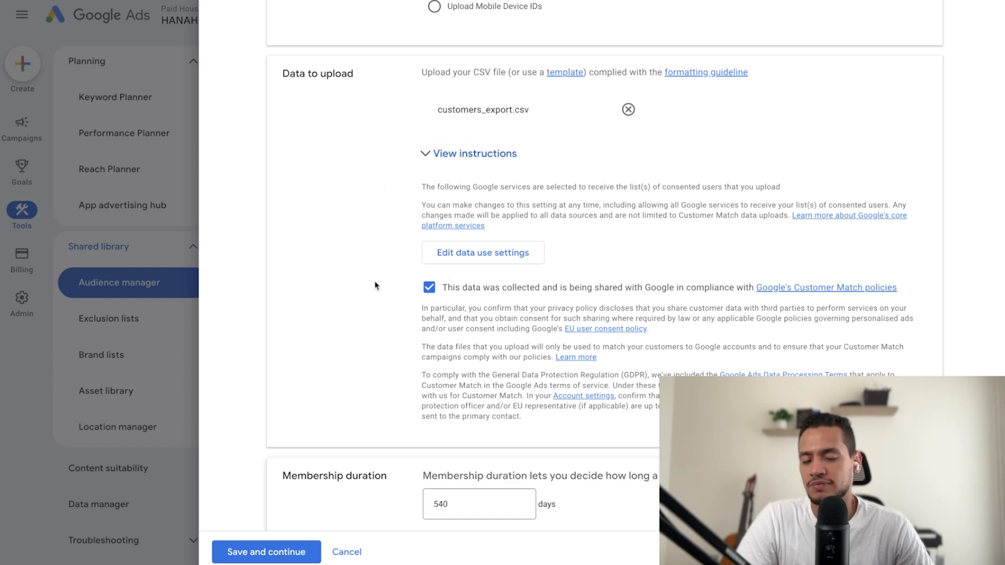
pyautogui.scroll(1, 317, 424)
pyautogui.scroll(6, 309, 434)
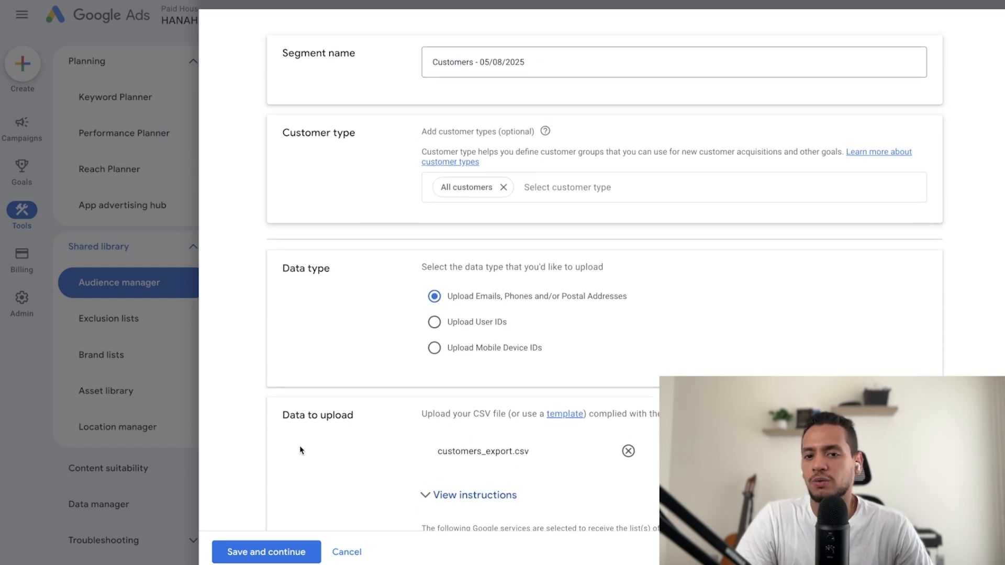
pyautogui.click(256, 552)
# Look through the file errors and mark column A of the uploaded file for removal
pyautogui.scroll(-10, 479, 240)
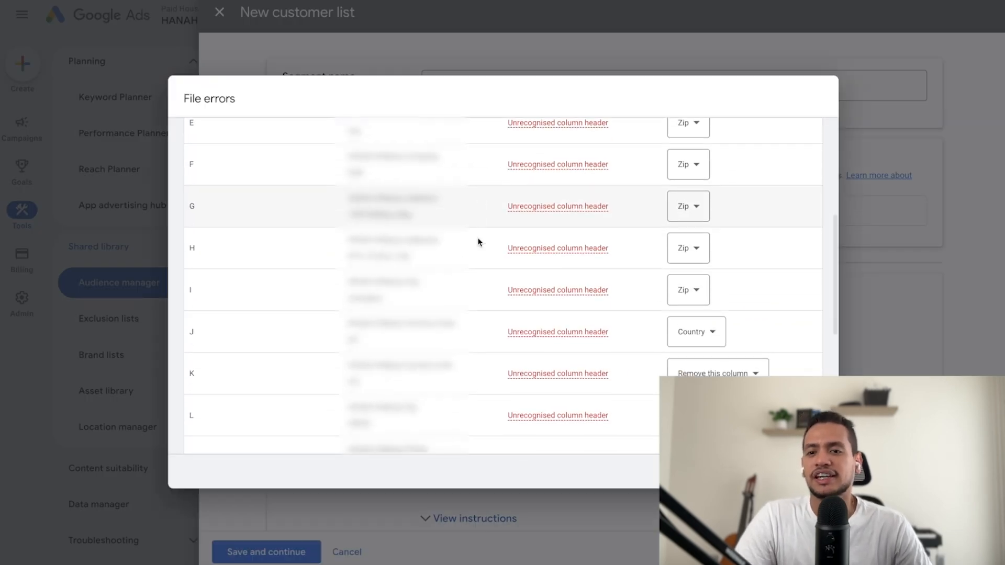
pyautogui.scroll(10, 478, 240)
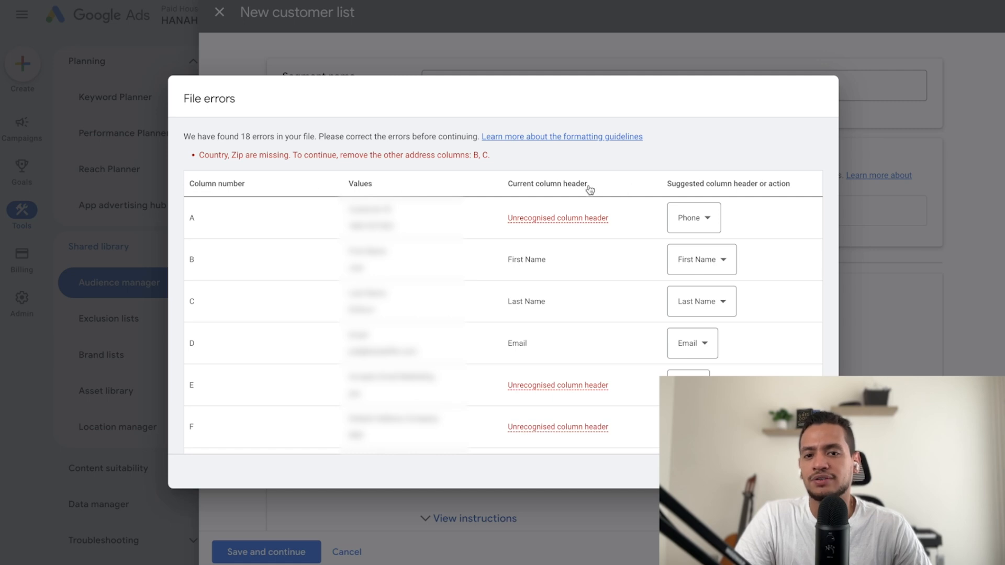
pyautogui.moveTo(780, 187)
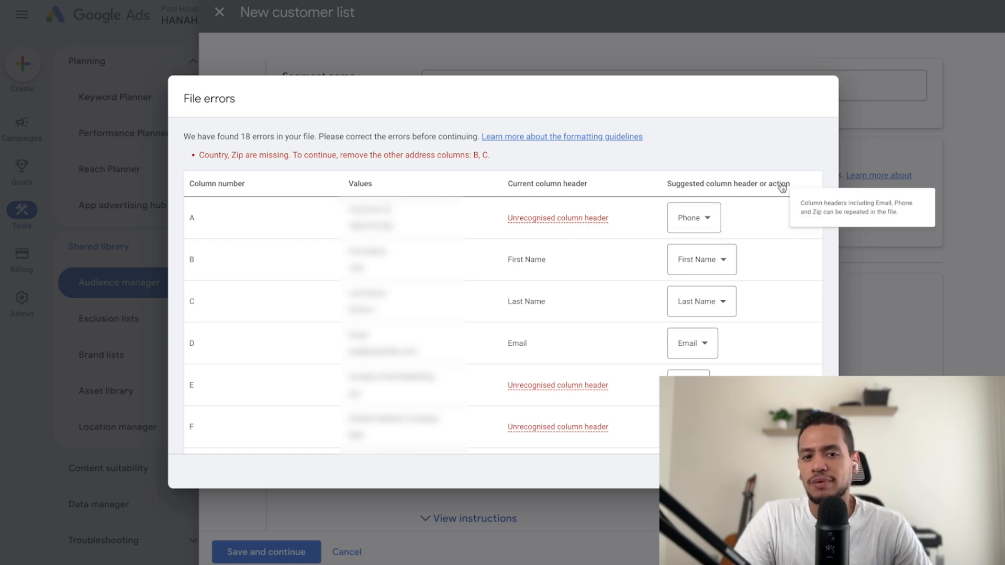
pyautogui.scroll(-1, 696, 309)
pyautogui.scroll(1, 697, 305)
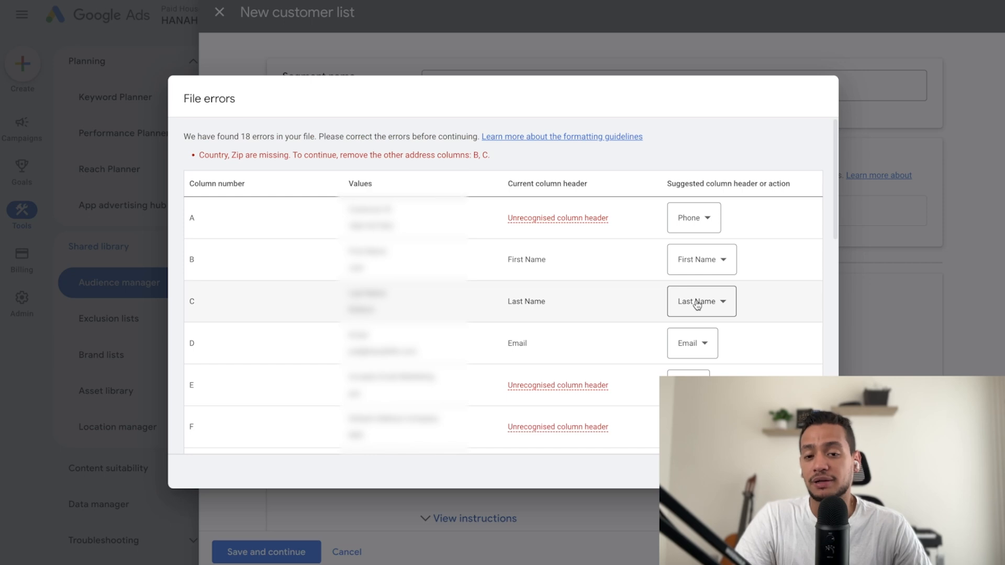
pyautogui.click(689, 226)
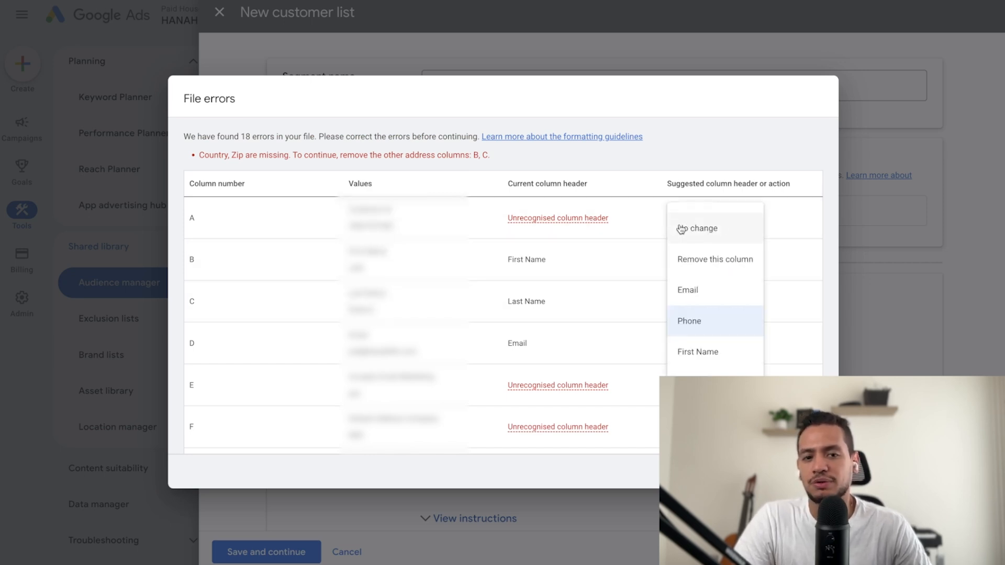
pyautogui.click(714, 259)
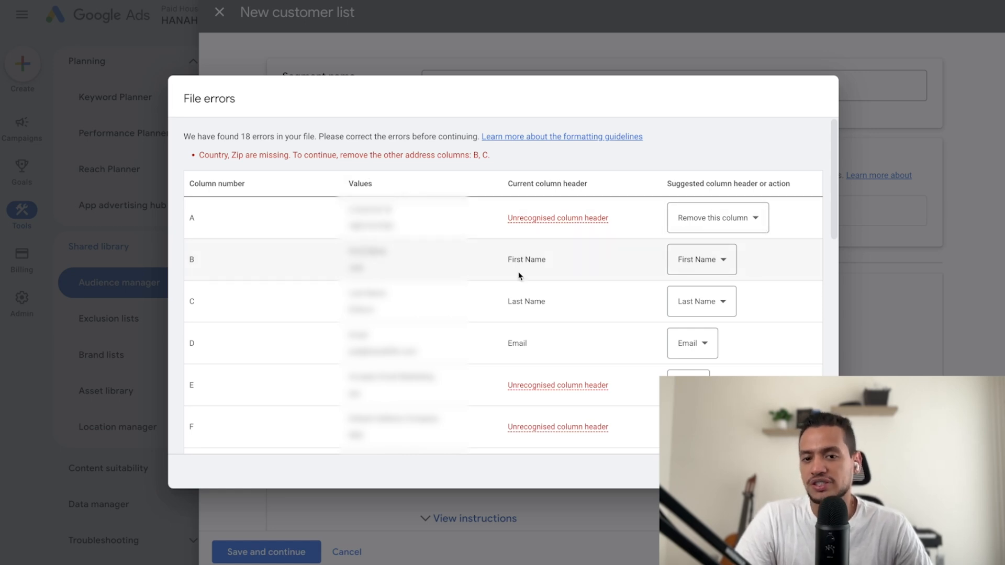
pyautogui.moveTo(187, 98); pyautogui.dragTo(293, 104)
pyautogui.click(293, 105)
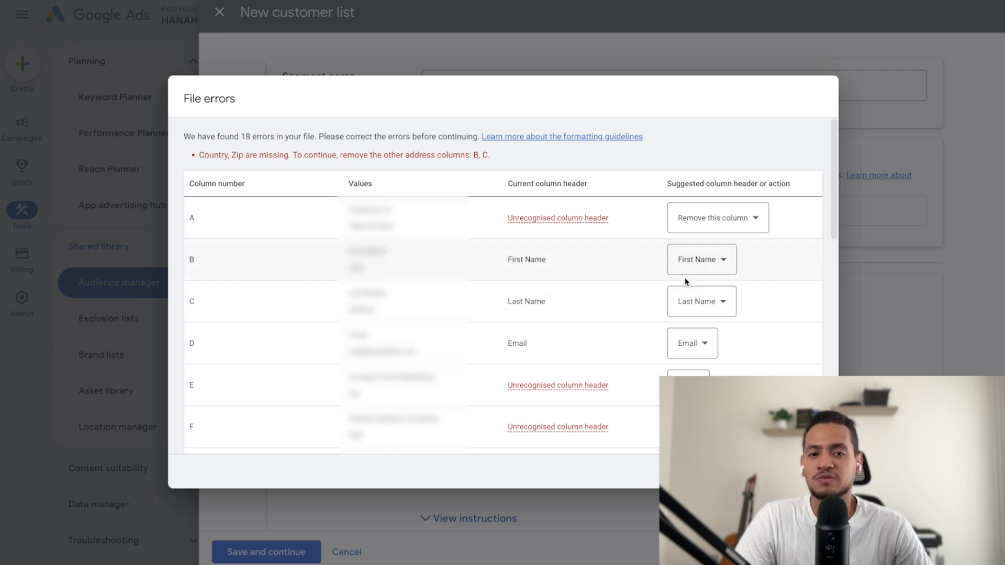
# Mark the unrecognised columns E and F for removal in the file errors list
pyautogui.scroll(-2, 608, 289)
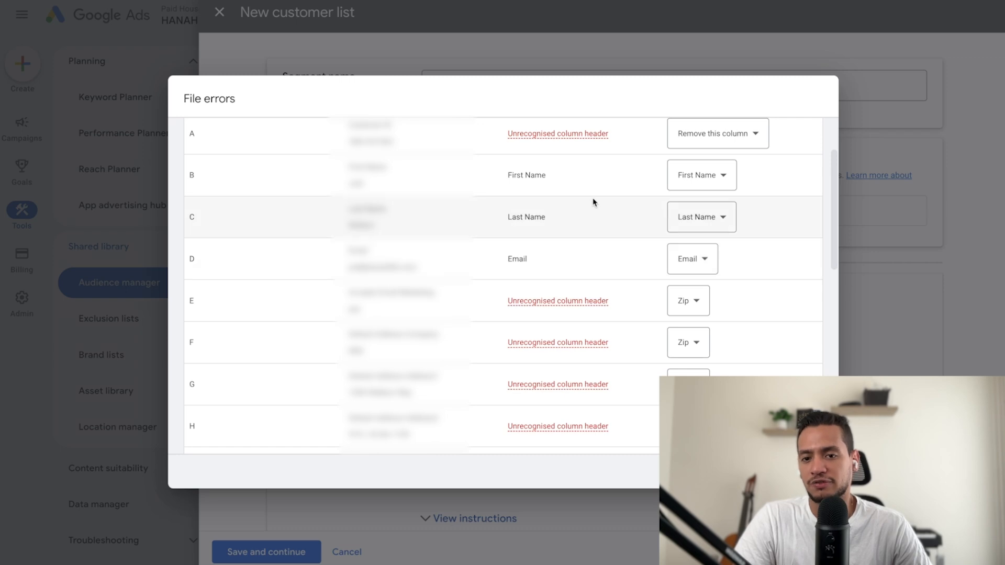
pyautogui.scroll(-1, 638, 251)
pyautogui.click(678, 283)
pyautogui.click(716, 287)
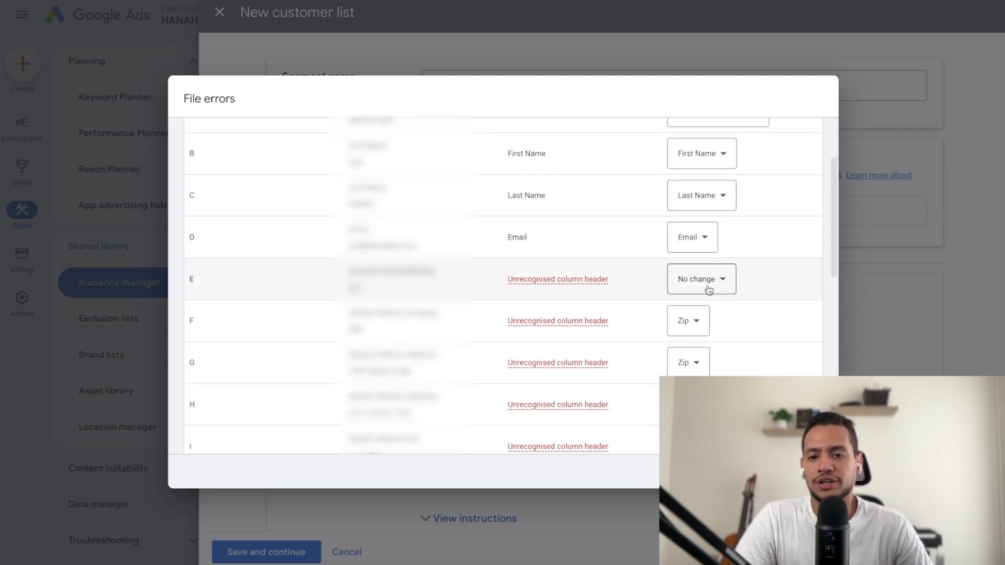
pyautogui.scroll(-1, 691, 274)
pyautogui.click(691, 272)
pyautogui.scroll(-1, 732, 260)
pyautogui.click(706, 224)
pyautogui.click(707, 227)
pyautogui.click(720, 259)
pyautogui.scroll(5, 717, 256)
pyautogui.scroll(-3, 742, 220)
pyautogui.scroll(2, 748, 195)
pyautogui.scroll(1, 673, 249)
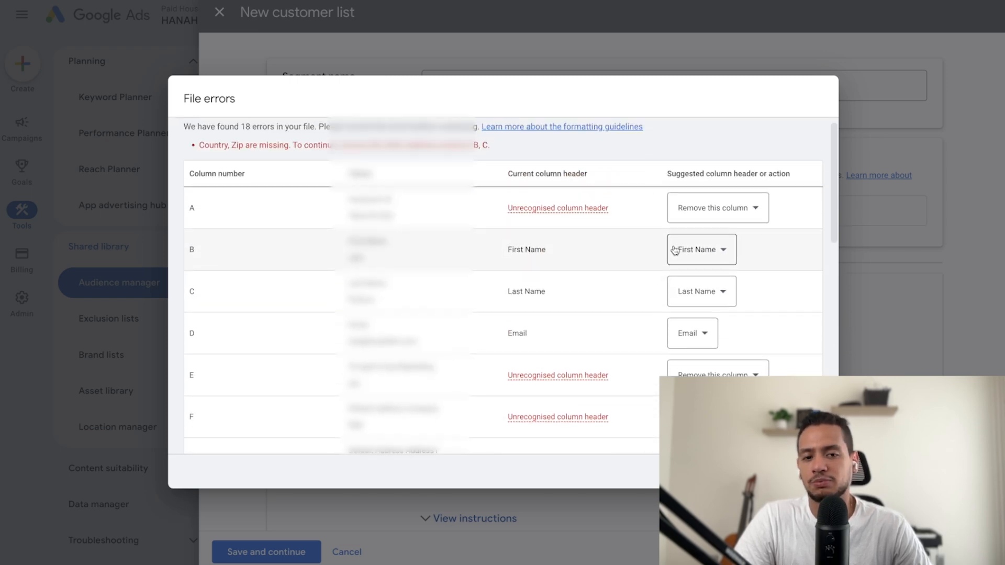
# Mark the unrecognised columns G, H, I and J for removal
pyautogui.scroll(-5, 717, 167)
pyautogui.click(695, 210)
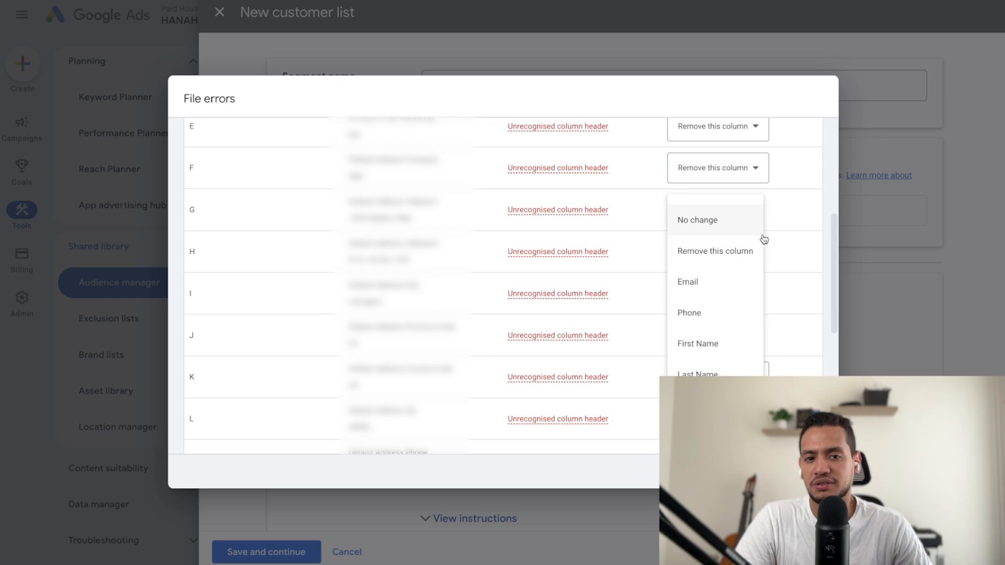
pyautogui.click(722, 243)
pyautogui.scroll(-1, 686, 266)
pyautogui.click(686, 265)
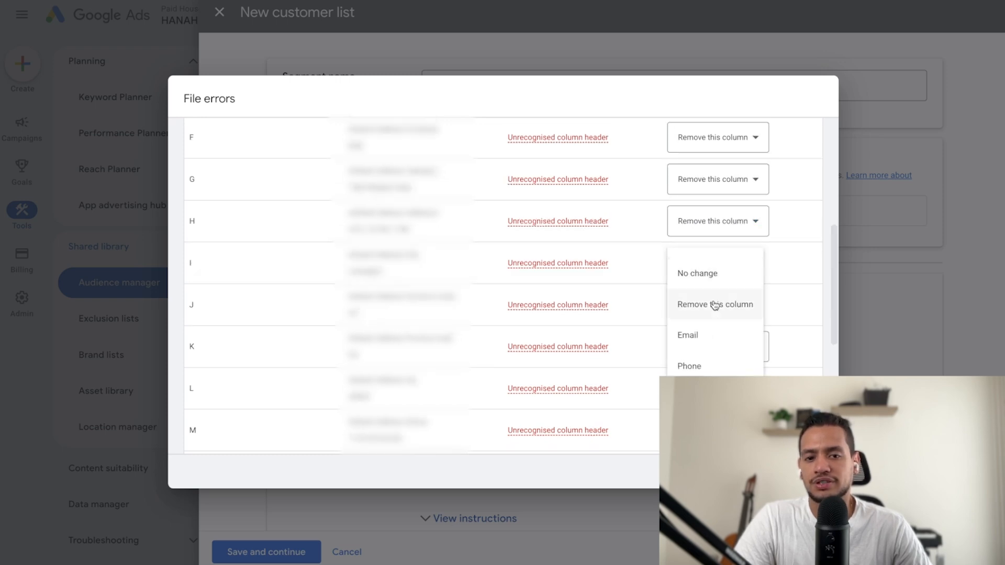
pyautogui.click(713, 304)
pyautogui.scroll(-3, 704, 285)
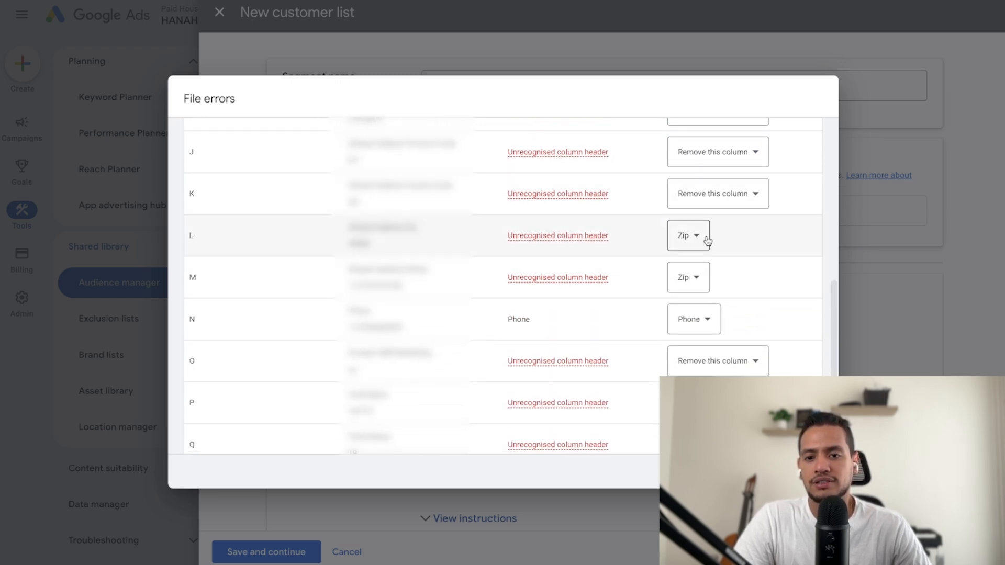
# Mark the unrecognised columns M and L for removal, keeping the Phone header on column N
pyautogui.scroll(-1, 690, 315)
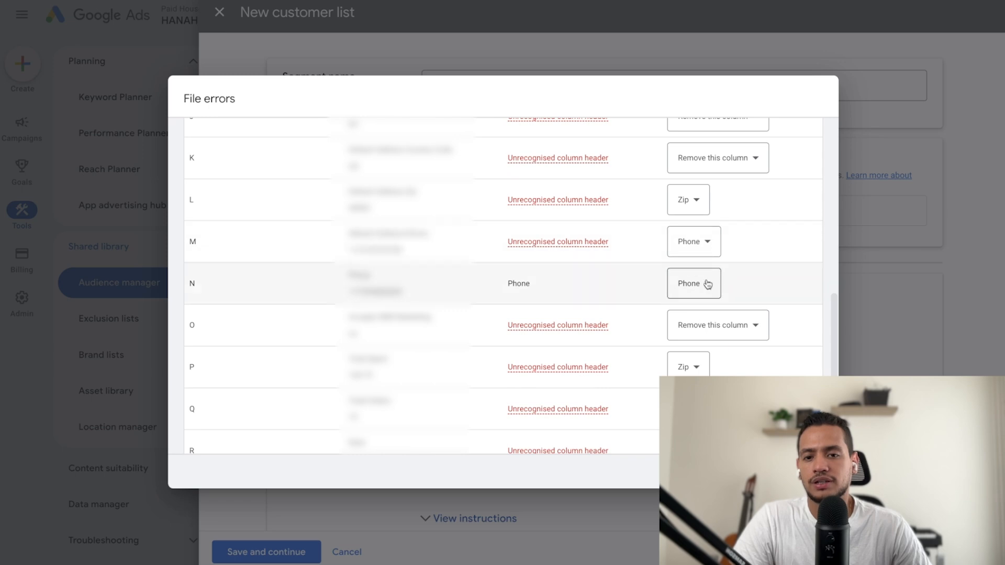
pyautogui.click(689, 243)
pyautogui.click(699, 280)
pyautogui.moveTo(472, 289); pyautogui.dragTo(550, 288)
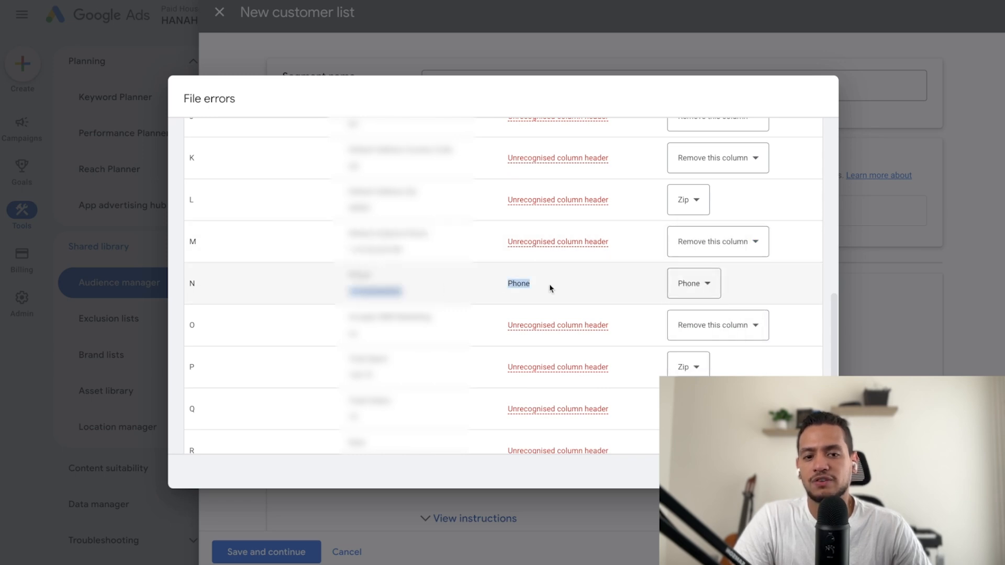
pyautogui.click(568, 292)
pyautogui.scroll(8, 568, 292)
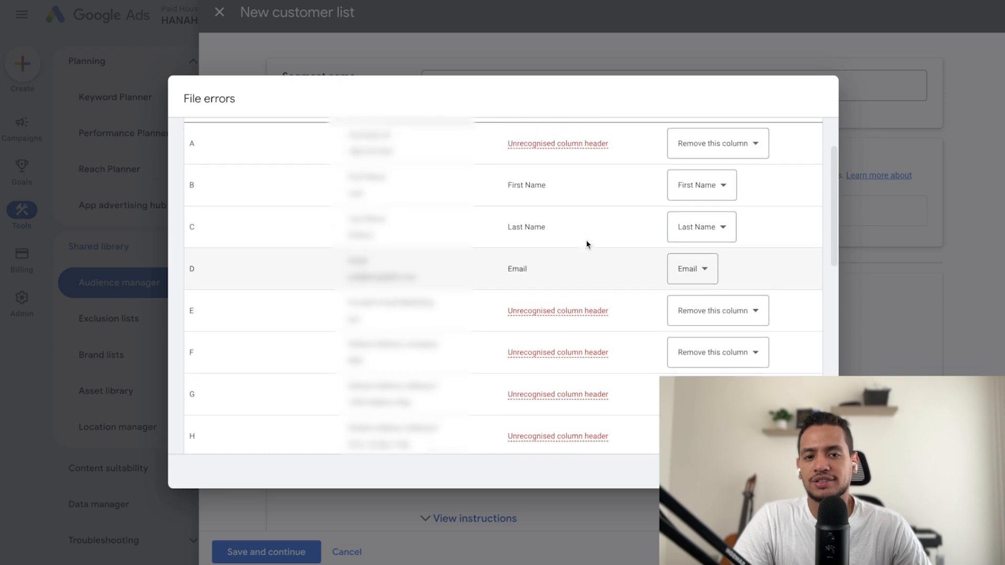
pyautogui.scroll(2, 514, 198)
pyautogui.scroll(-7, 699, 233)
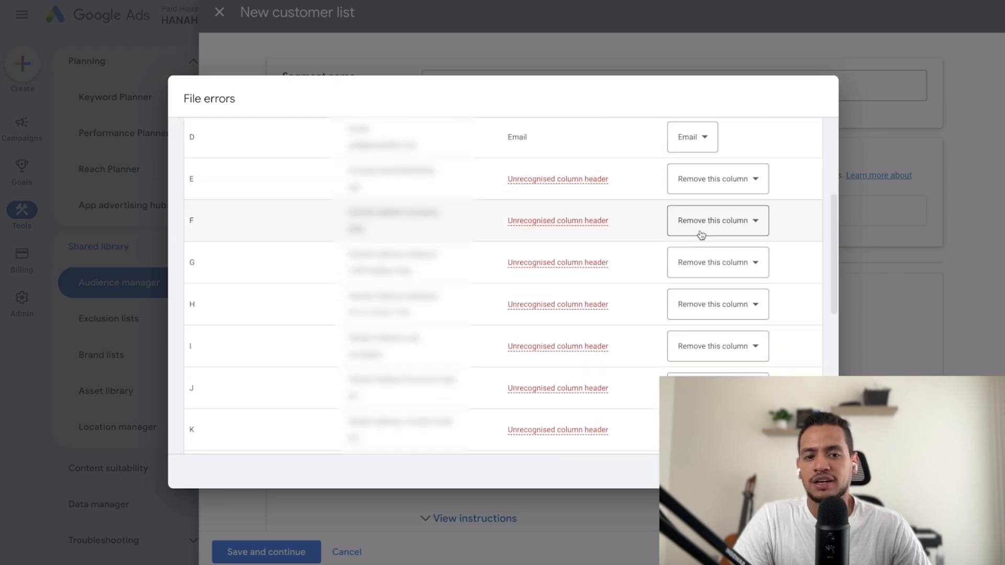
pyautogui.scroll(-3, 701, 243)
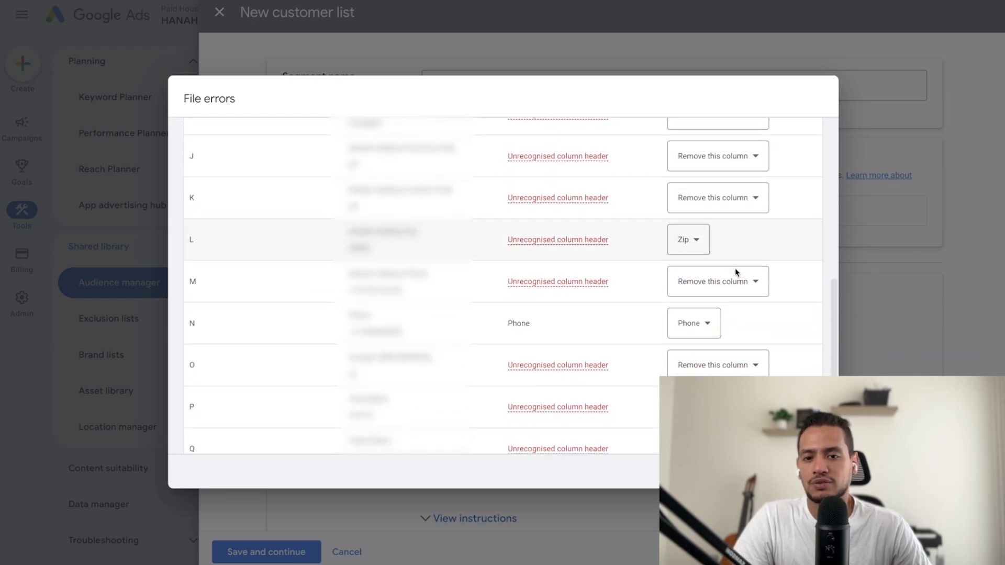
pyautogui.click(688, 229)
pyautogui.click(709, 235)
# Mark columns N, P, Q, R and T of the customer file for removal
pyautogui.scroll(-4, 728, 253)
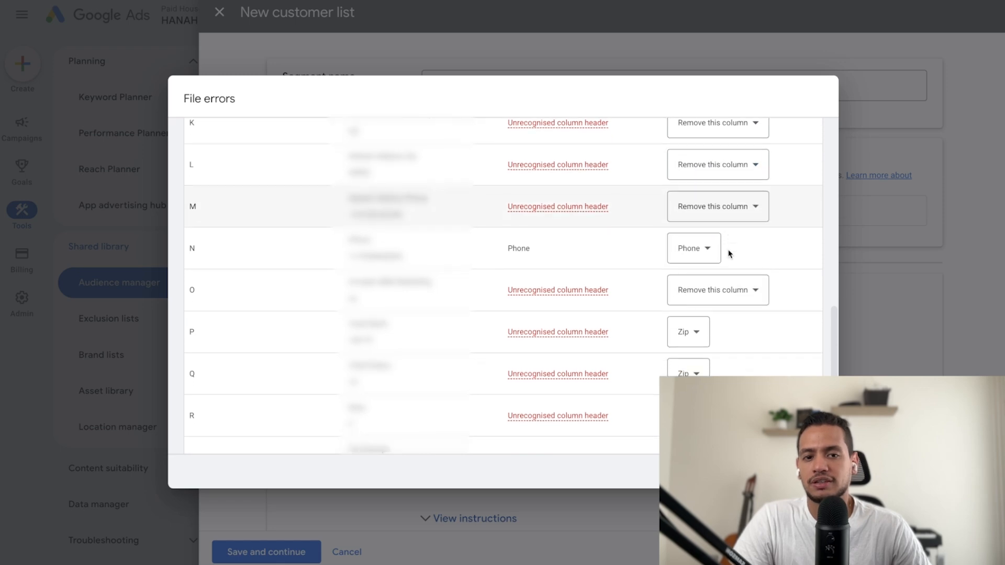
pyautogui.click(684, 180)
pyautogui.click(704, 217)
pyautogui.click(688, 260)
pyautogui.click(706, 301)
pyautogui.click(704, 314)
pyautogui.click(713, 344)
pyautogui.click(684, 343)
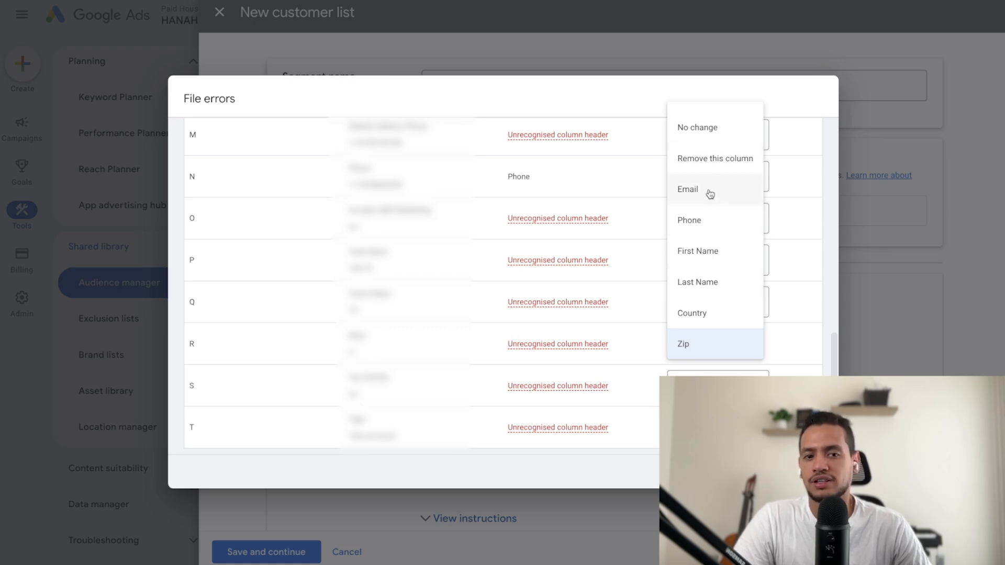
pyautogui.click(705, 159)
pyautogui.click(712, 177)
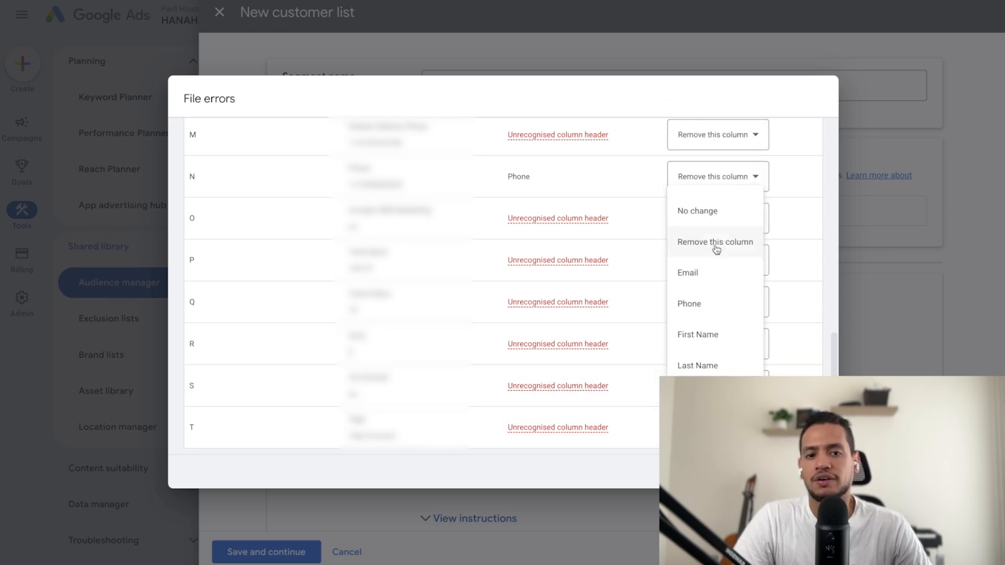
pyautogui.click(713, 246)
# Review the chosen action for every column and the error message about the address columns
pyautogui.scroll(2, 721, 370)
pyautogui.scroll(10, 721, 371)
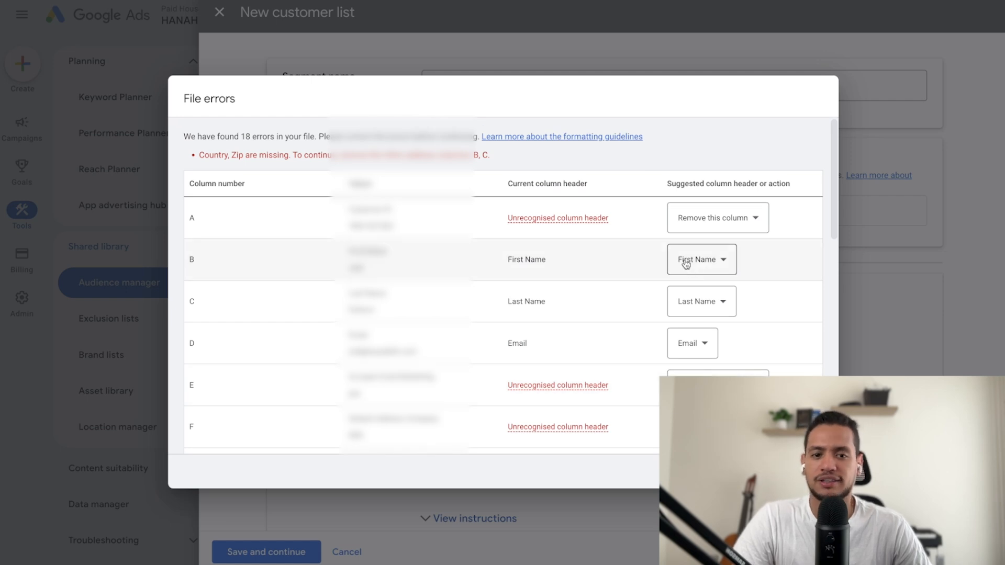
pyautogui.scroll(-6, 722, 309)
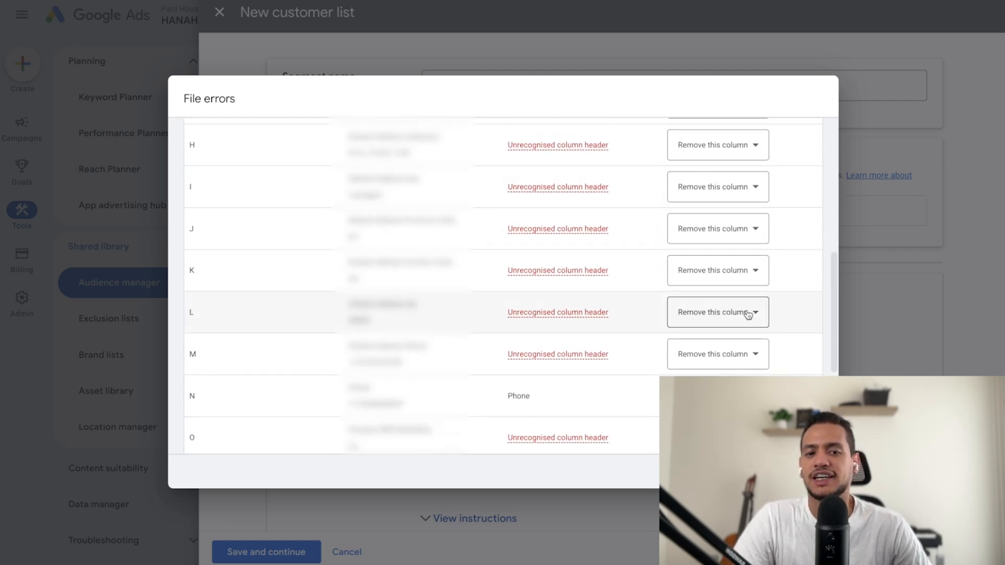
pyautogui.scroll(-4, 754, 322)
pyautogui.scroll(10, 753, 324)
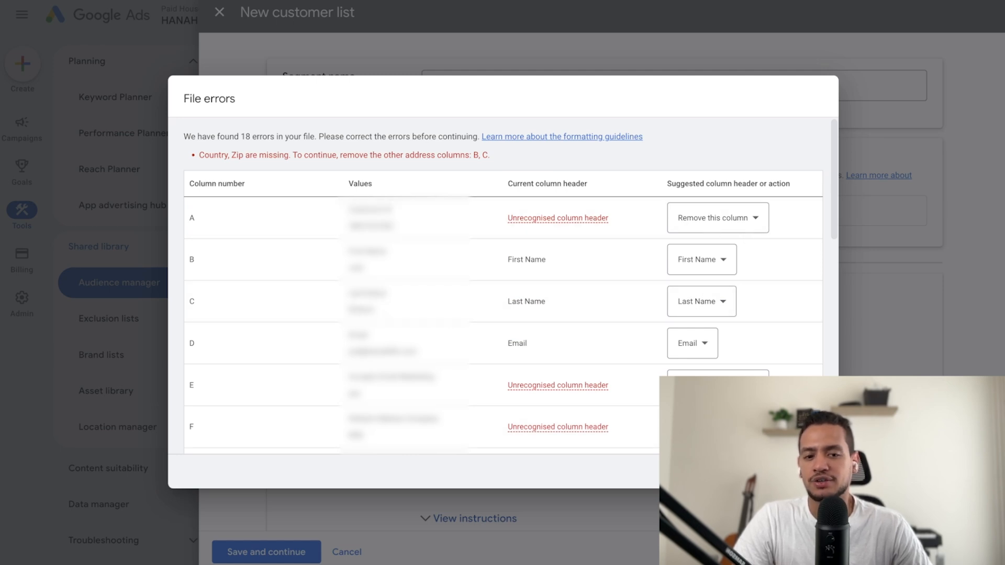
pyautogui.moveTo(295, 155); pyautogui.dragTo(481, 170)
pyautogui.click(479, 164)
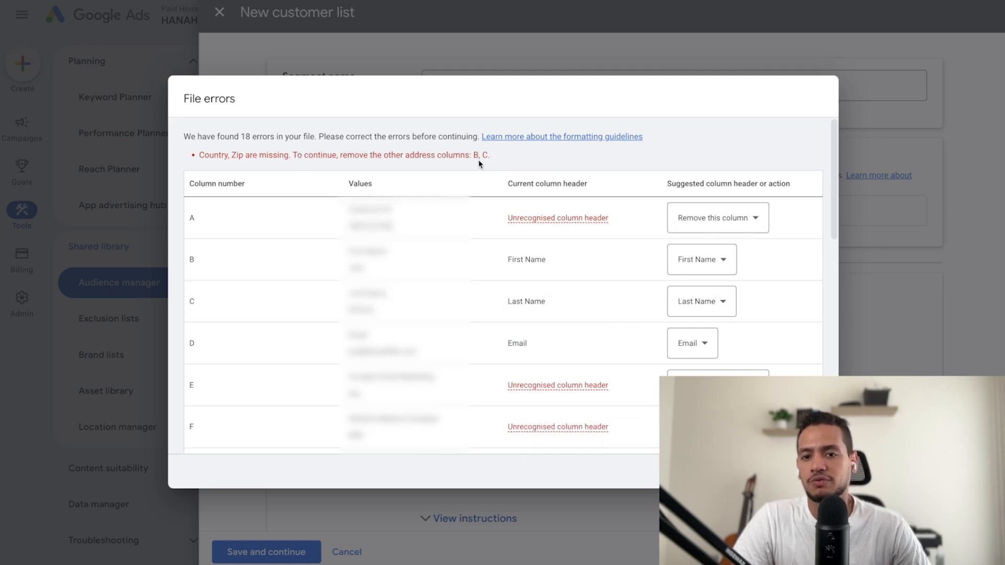
pyautogui.click(711, 269)
pyautogui.click(347, 154)
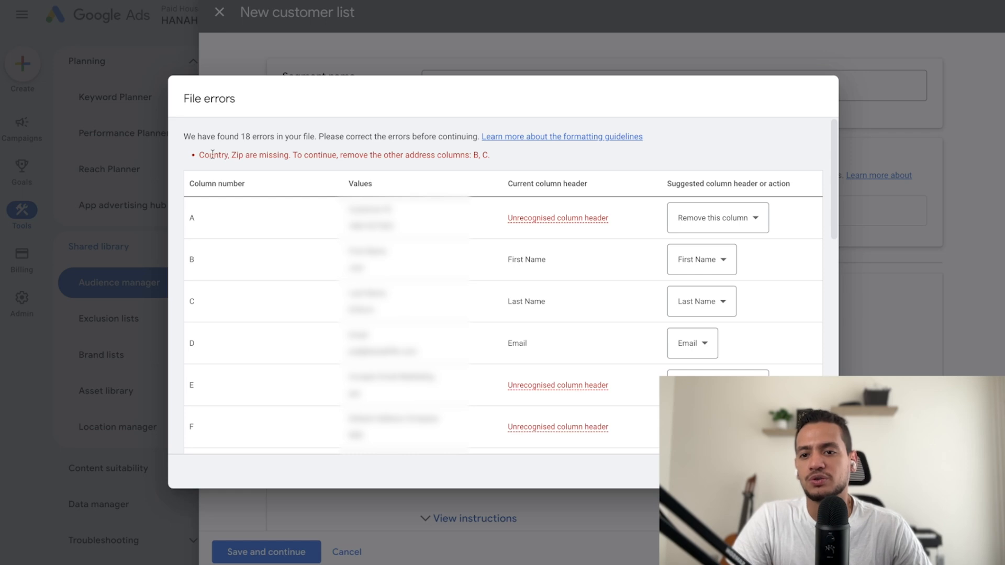
# Reassign columns L and K from removal to the missing Zip and Country headers, and recheck the error message
pyautogui.scroll(-7, 609, 282)
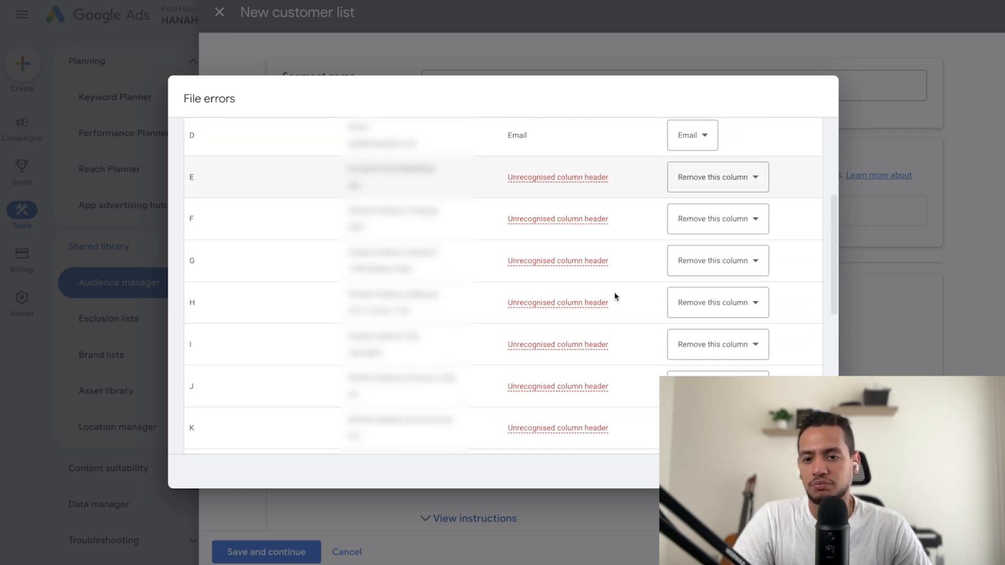
pyautogui.scroll(-1, 613, 298)
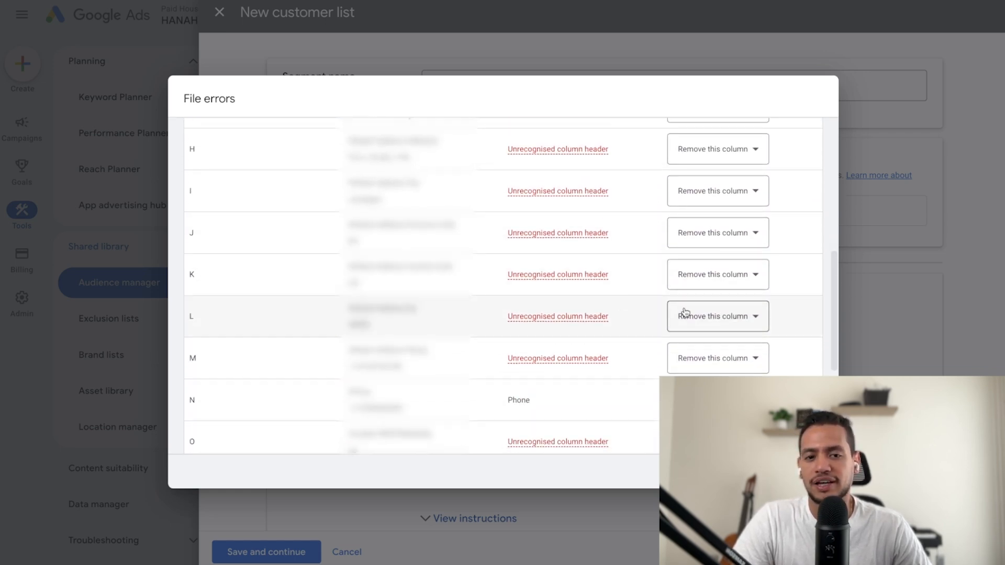
pyautogui.click(682, 312)
pyautogui.click(683, 544)
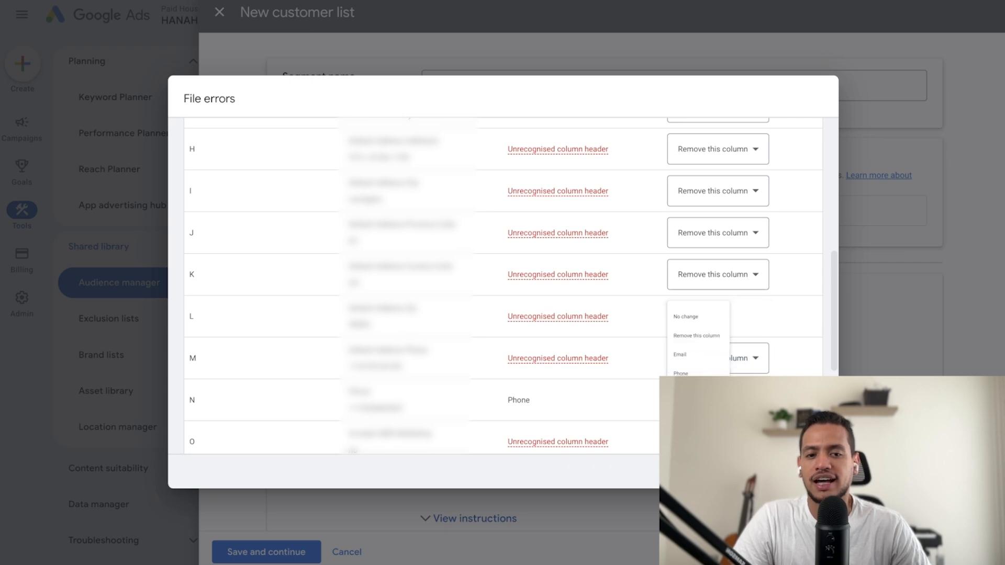
pyautogui.scroll(-1, 610, 364)
pyautogui.click(714, 260)
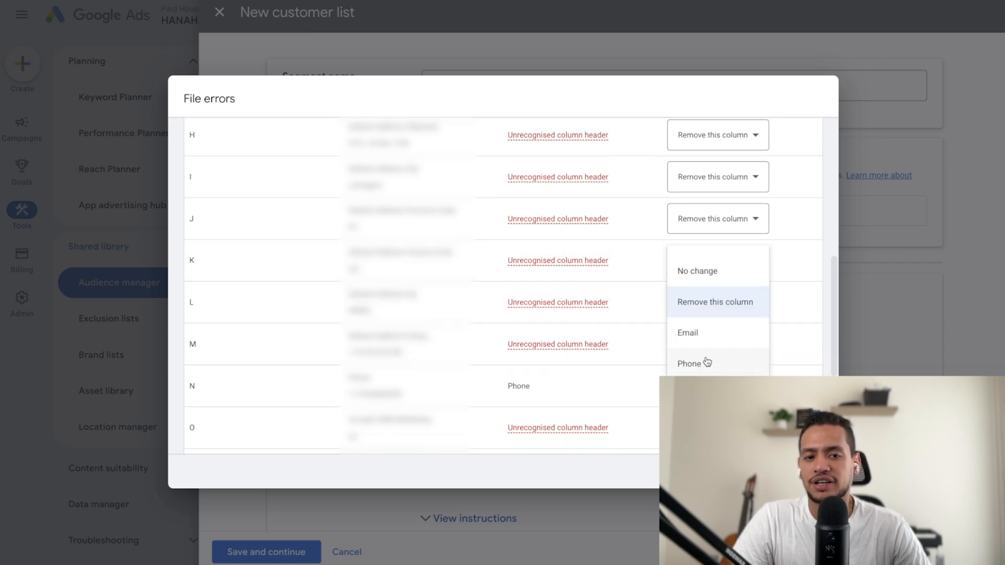
pyautogui.click(706, 361)
pyautogui.scroll(10, 581, 361)
pyautogui.moveTo(236, 156); pyautogui.dragTo(379, 168)
pyautogui.click(380, 168)
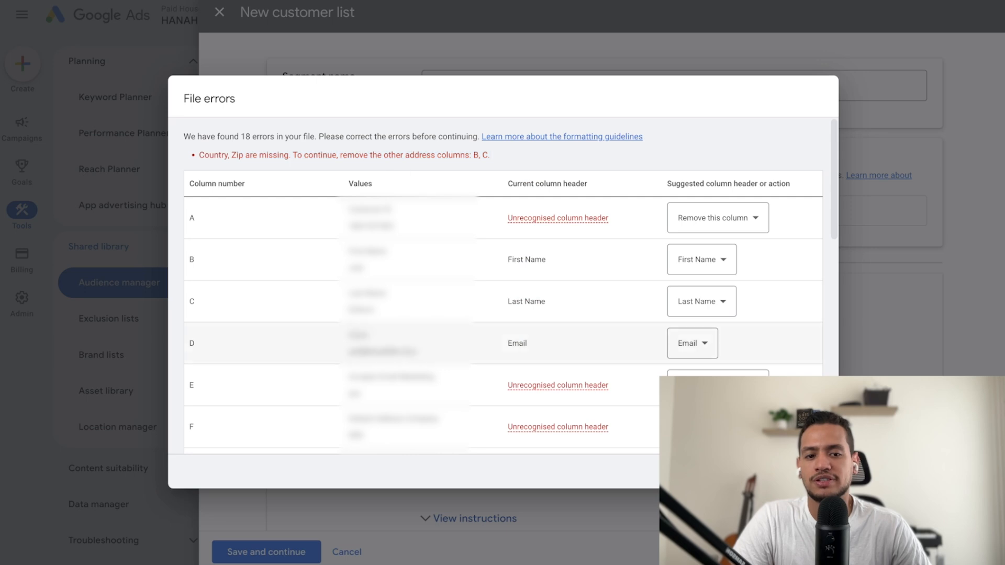
# Apply the chosen column corrections and upload customers_export.csv to the new customer list
pyautogui.click(803, 471)
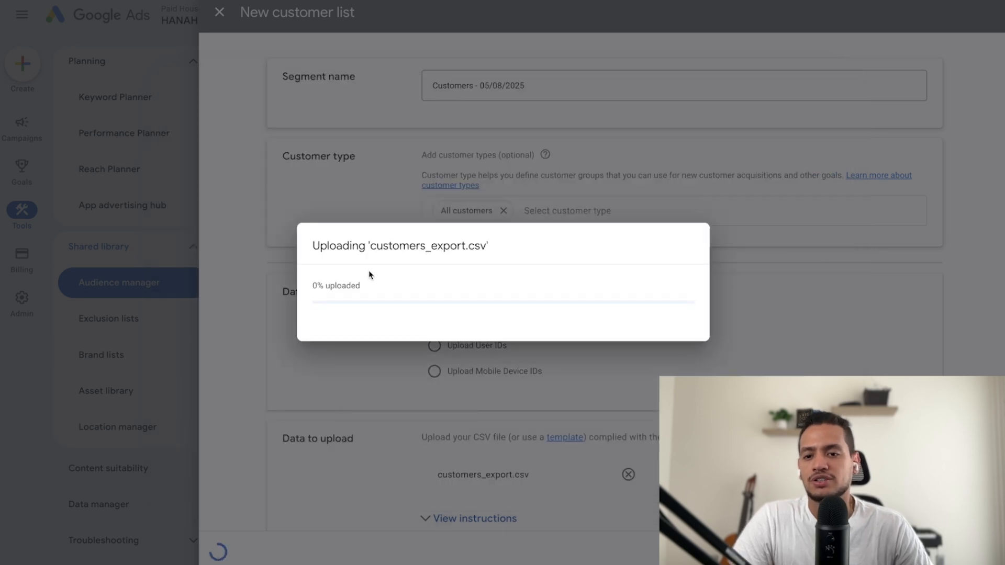
pyautogui.moveTo(310, 286); pyautogui.dragTo(366, 287)
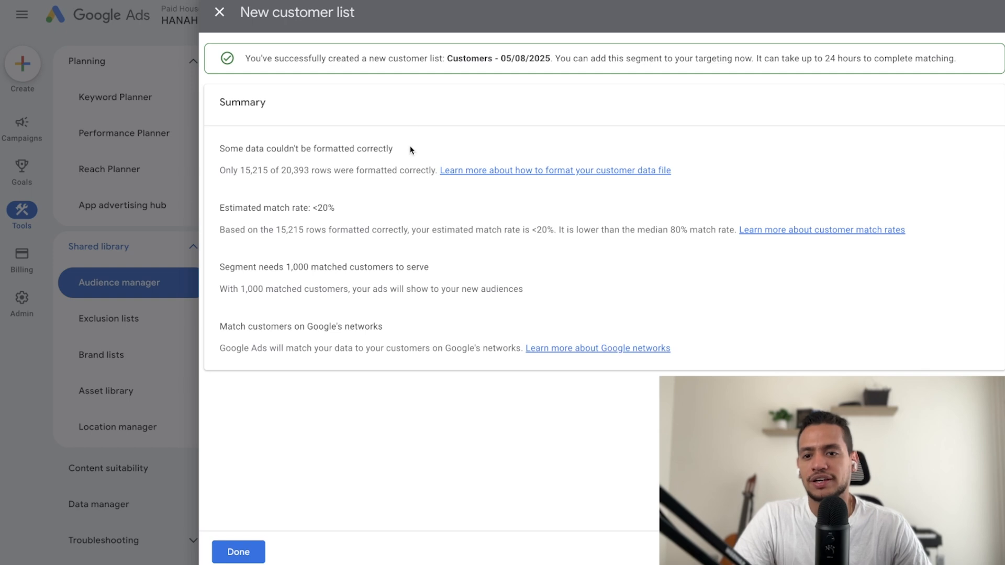
# Review the upload summary, examining the correctly formatted row count and the estimated match rate
pyautogui.moveTo(219, 170); pyautogui.dragTo(269, 170)
pyautogui.click(243, 171)
pyautogui.doubleClick(288, 170)
pyautogui.click(288, 170)
pyautogui.moveTo(358, 170); pyautogui.dragTo(419, 187)
pyautogui.click(419, 187)
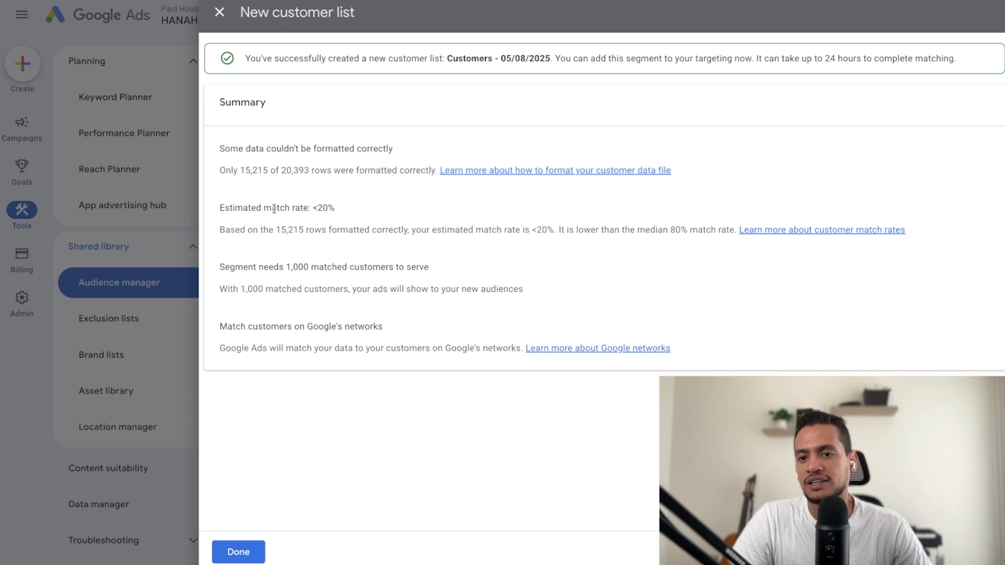
pyautogui.moveTo(350, 217); pyautogui.dragTo(303, 207)
pyautogui.click(412, 215)
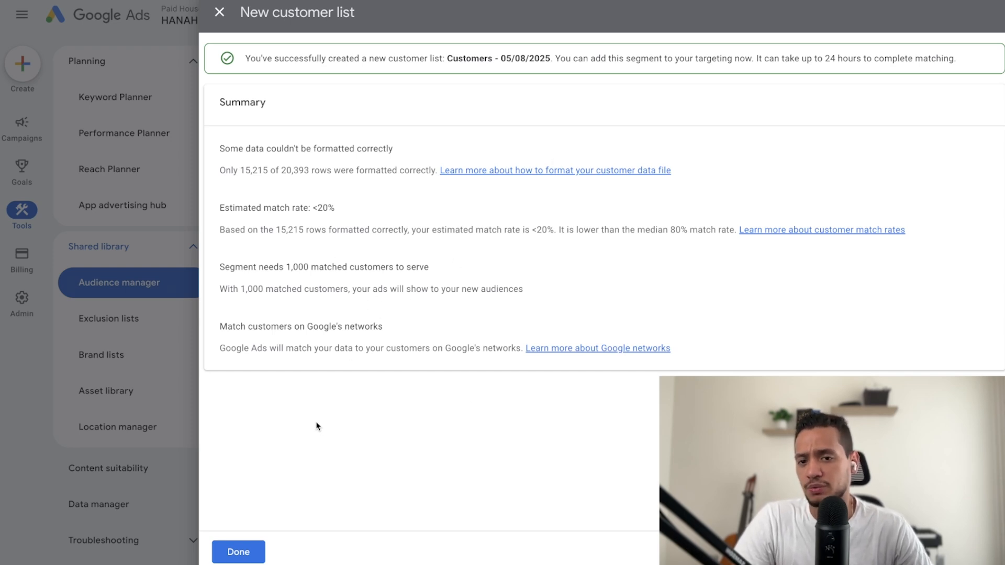
pyautogui.moveTo(218, 207); pyautogui.dragTo(337, 205)
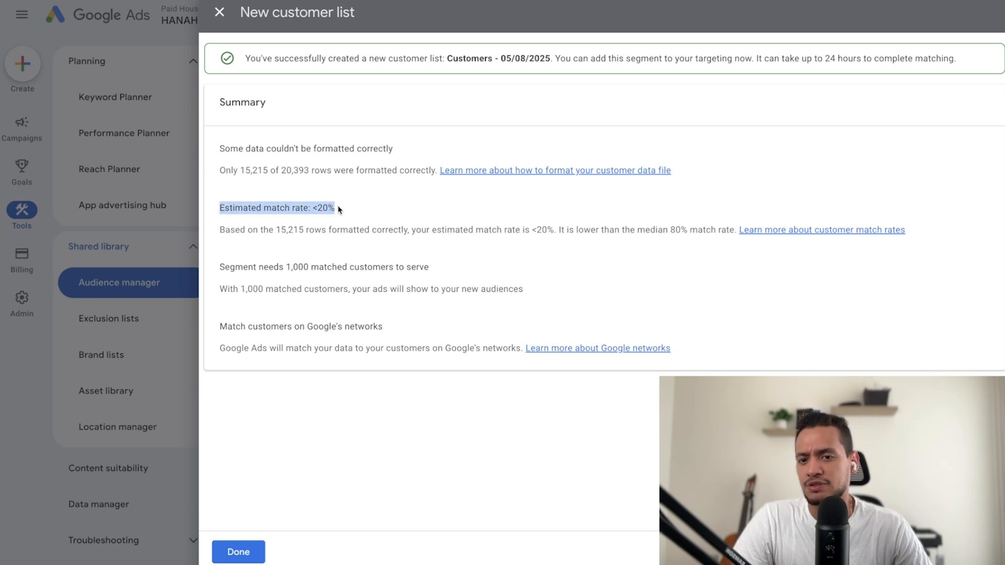
pyautogui.click(337, 205)
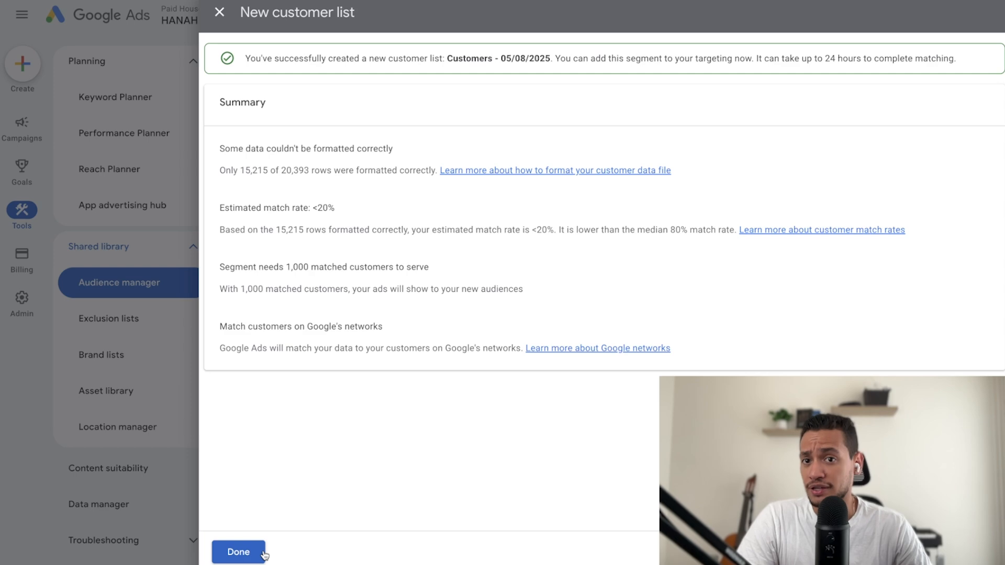
# Finish creating the customer list and select the Customers - 05/08/2025 segment among the data segments
pyautogui.click(238, 552)
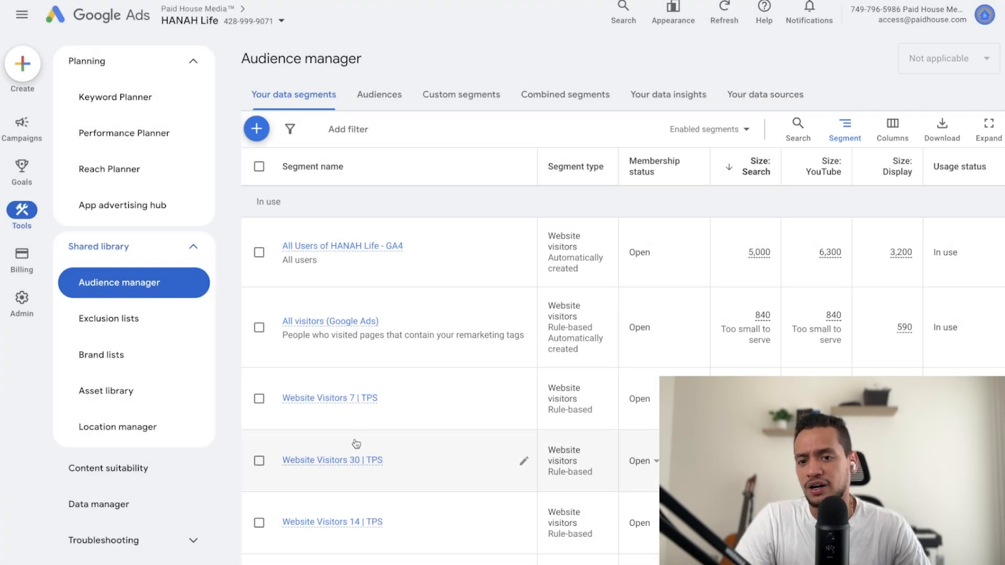
pyautogui.scroll(-8, 360, 432)
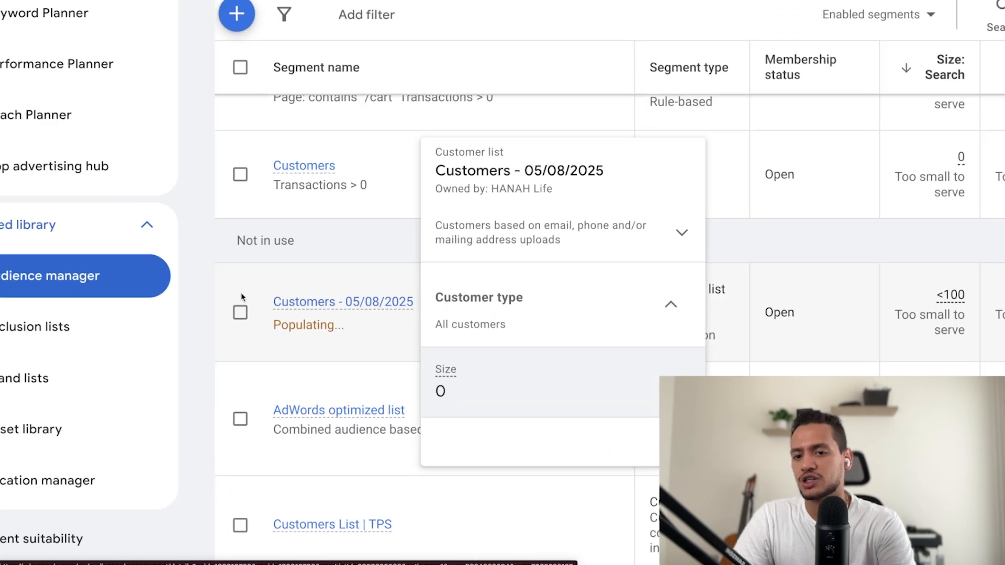
pyautogui.click(259, 308)
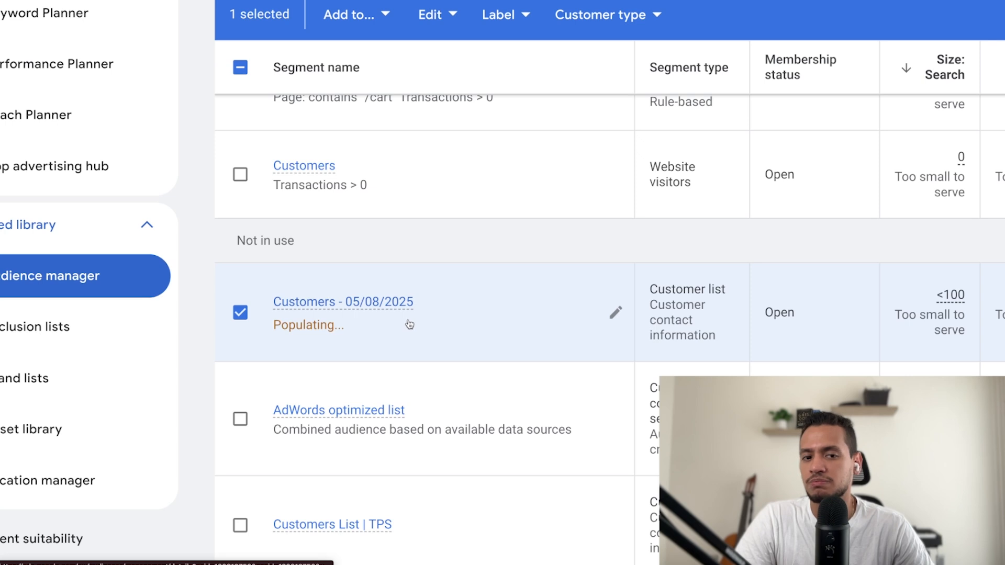
# Examine the Search size and serving status of the Customers - 05/08/2025 segment
pyautogui.moveTo(959, 330); pyautogui.dragTo(936, 297)
pyautogui.scroll(1, 937, 300)
pyautogui.click(961, 334)
pyautogui.scroll(1, 838, 314)
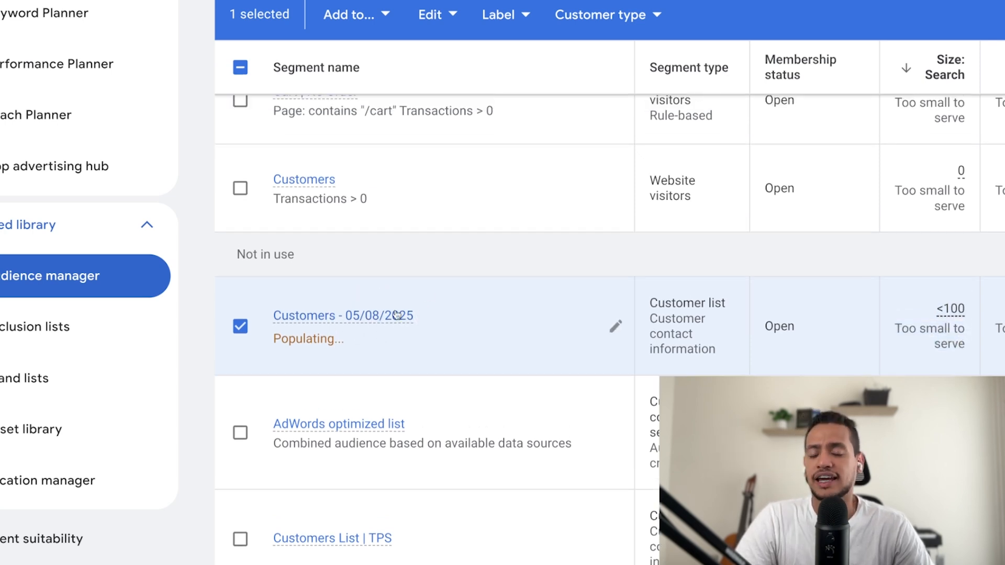
pyautogui.moveTo(351, 321)
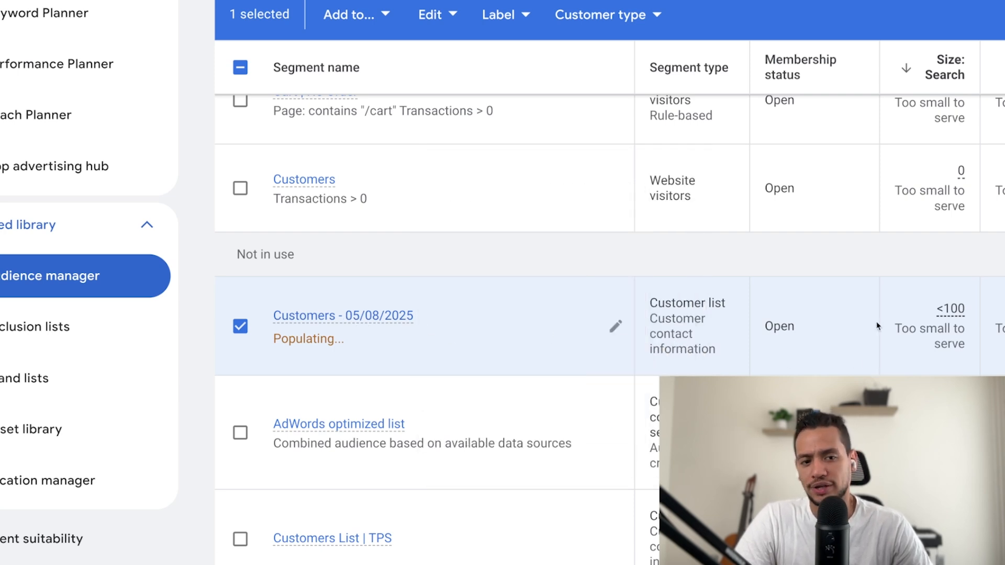
pyautogui.moveTo(921, 308); pyautogui.dragTo(964, 345)
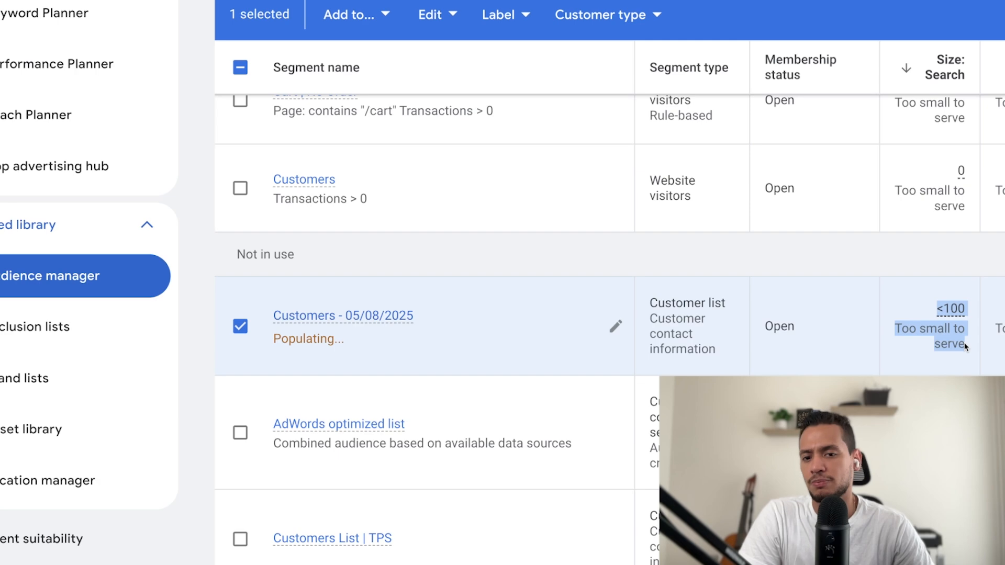
pyautogui.scroll(-1, 965, 346)
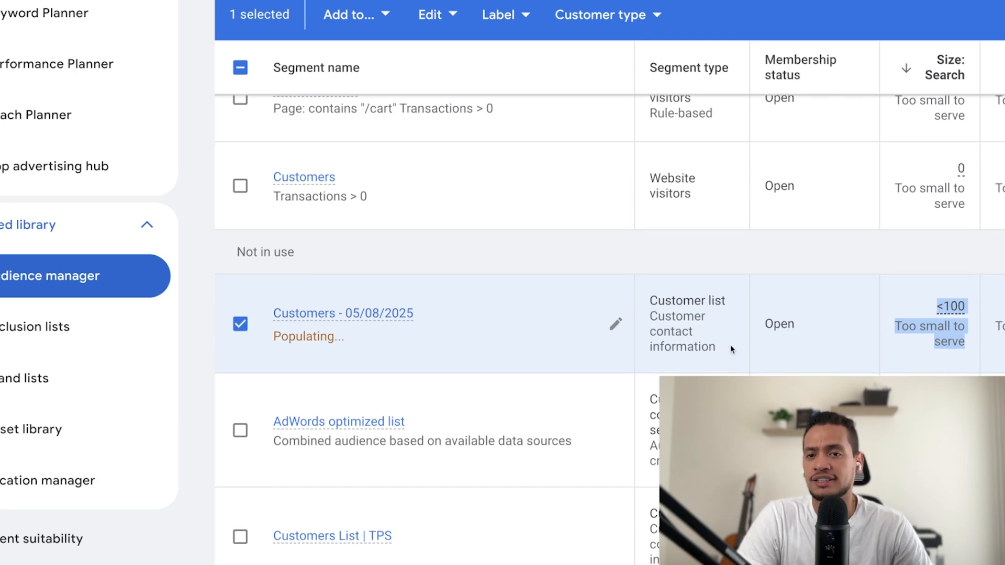
# Edit the Customers - 05/08/2025 segment, choosing manual file upload and enabling list editing based on customer contact information
pyautogui.moveTo(376, 314)
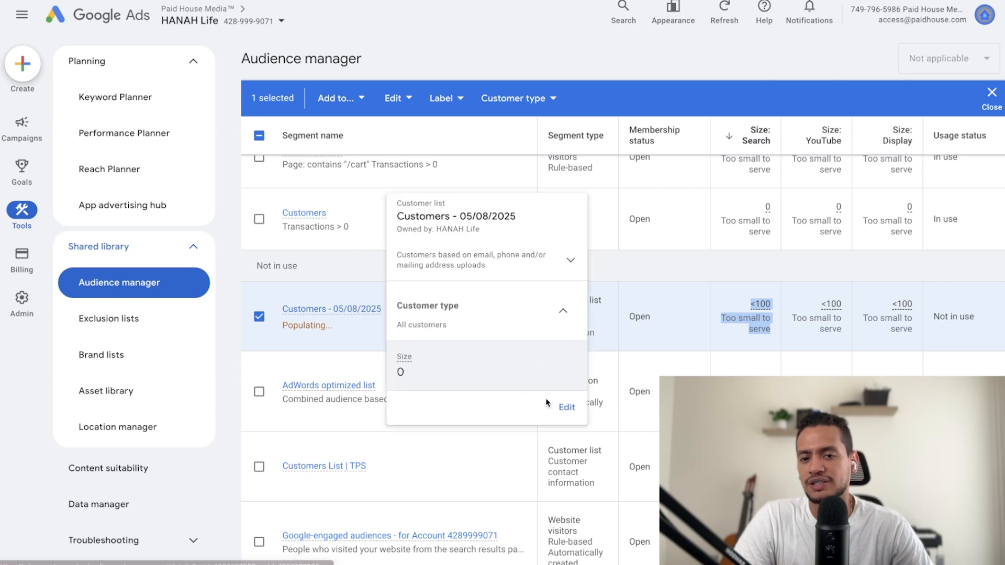
pyautogui.click(562, 406)
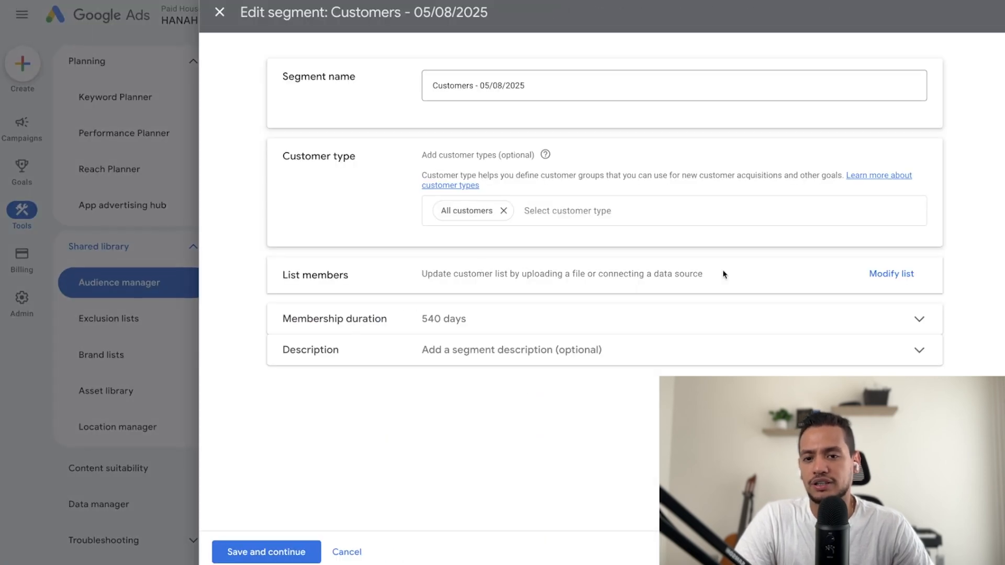
pyautogui.click(891, 277)
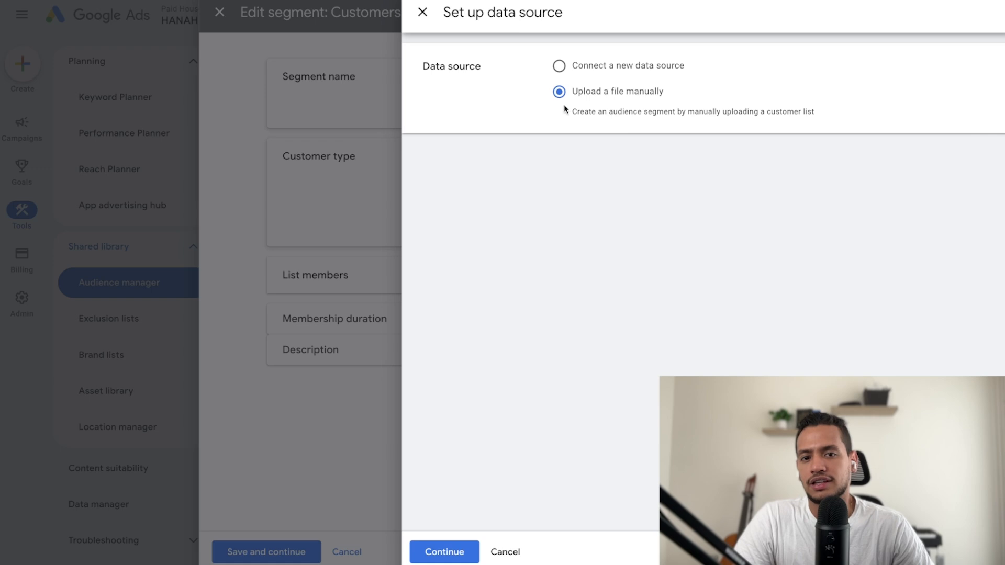
pyautogui.click(442, 551)
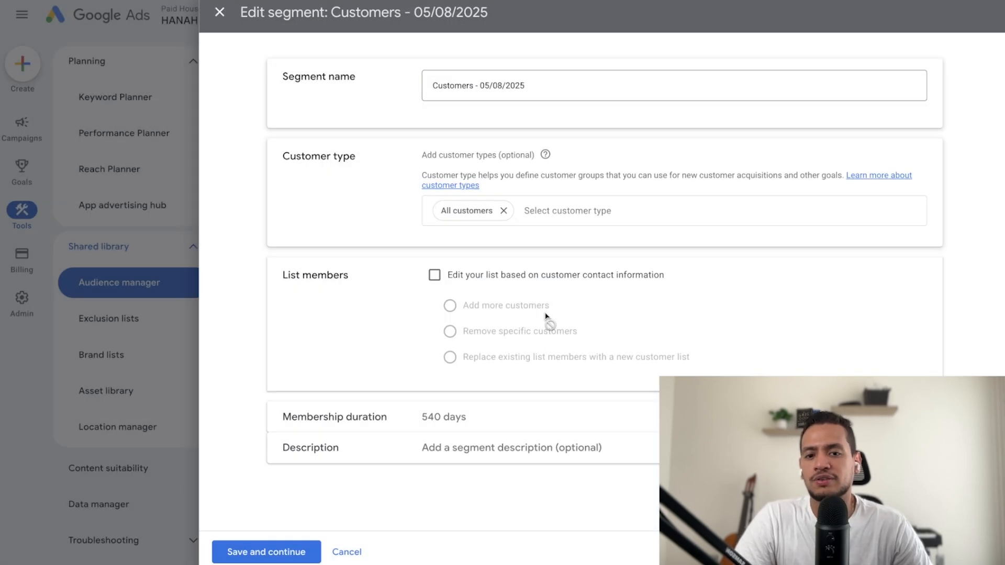
pyautogui.click(434, 275)
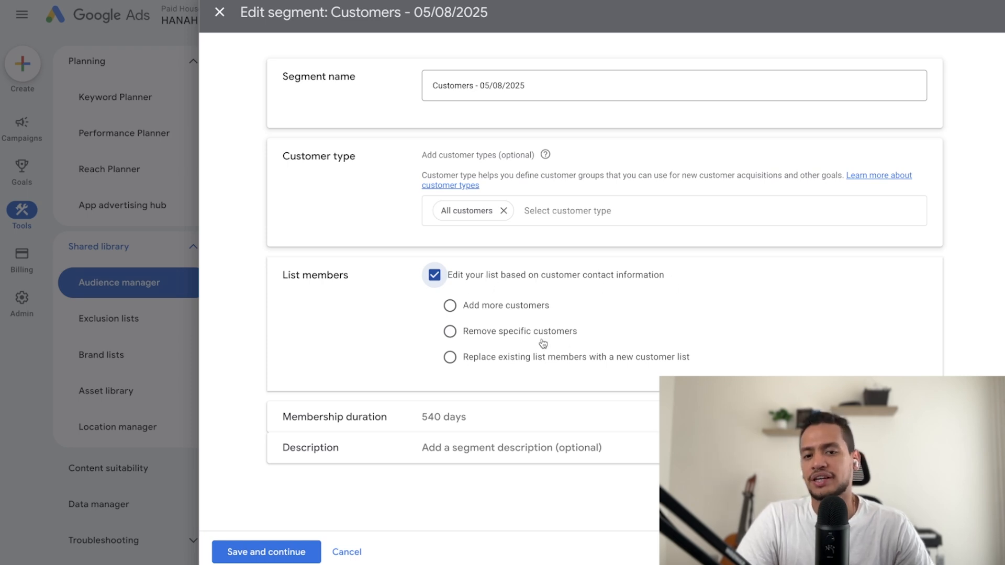
# Try the remove, replace and add more customers options for the list members, and close the segment editor without saving
pyautogui.click(492, 336)
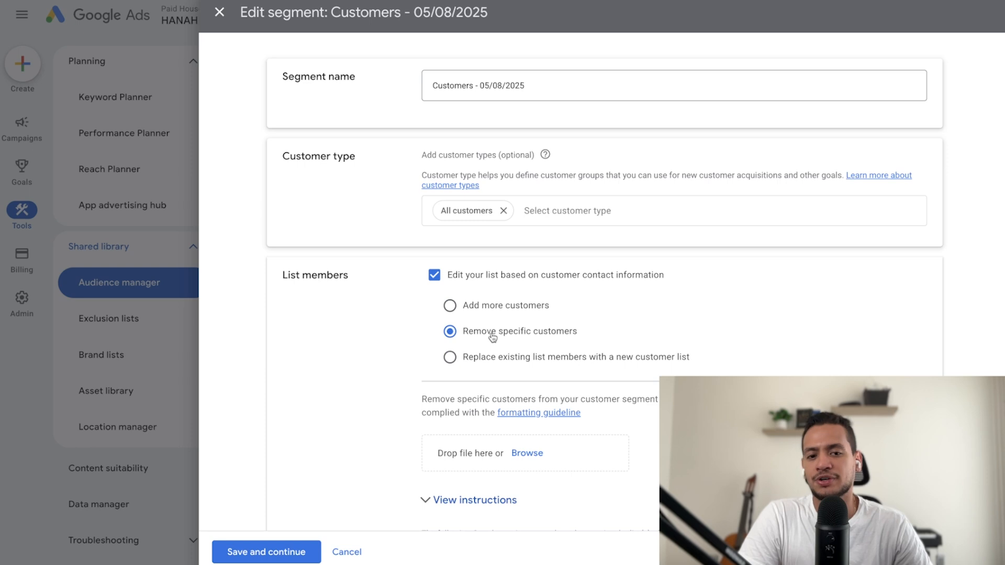
pyautogui.click(504, 363)
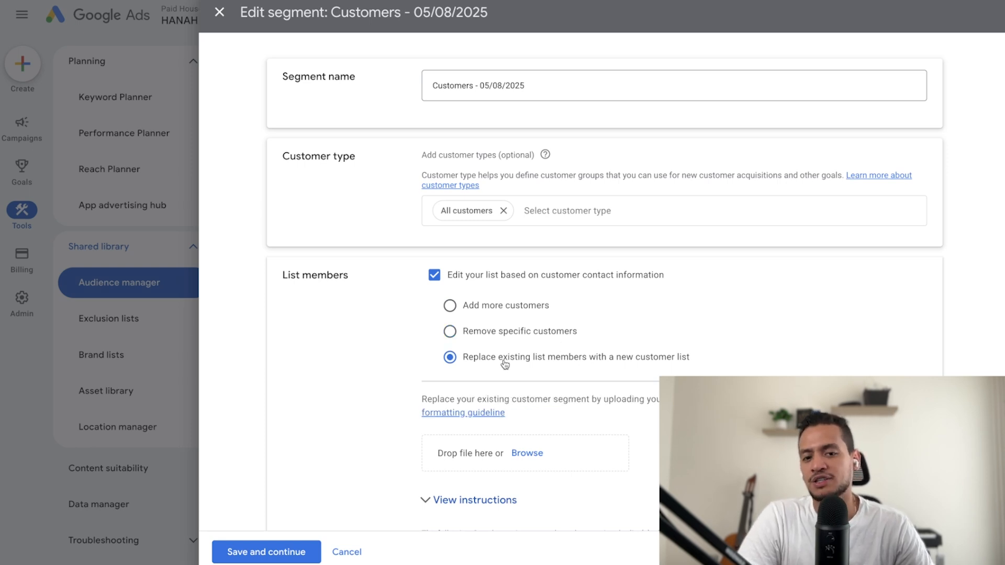
pyautogui.scroll(-1, 683, 343)
pyautogui.click(494, 306)
pyautogui.scroll(-7, 350, 354)
pyautogui.scroll(7, 350, 356)
pyautogui.scroll(-7, 350, 356)
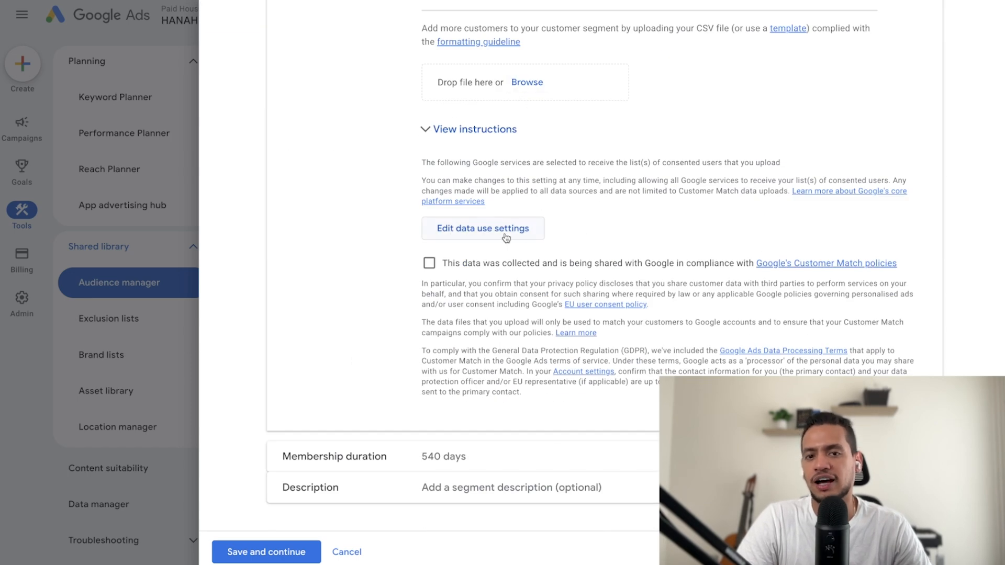
pyautogui.scroll(7, 325, 240)
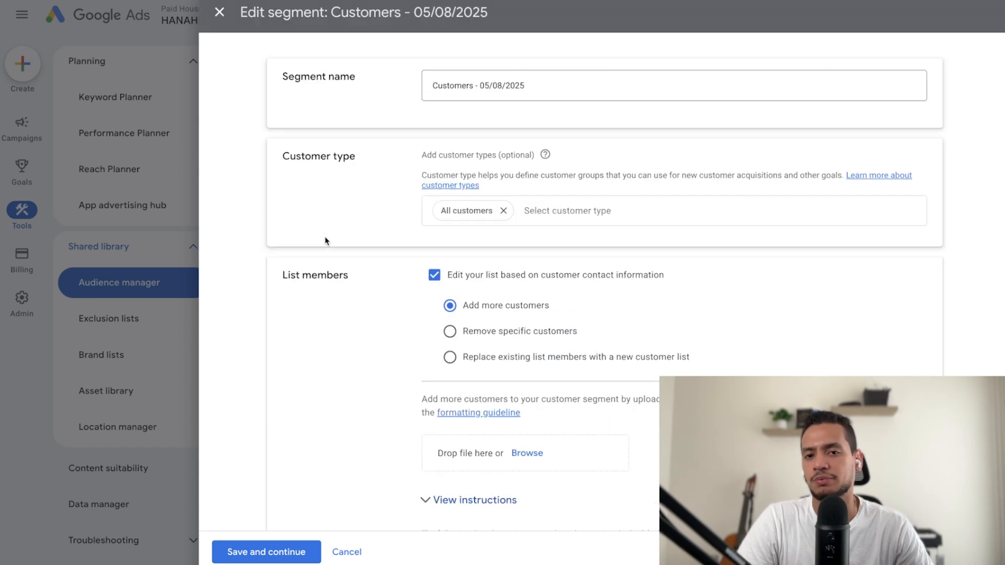
pyautogui.click(219, 12)
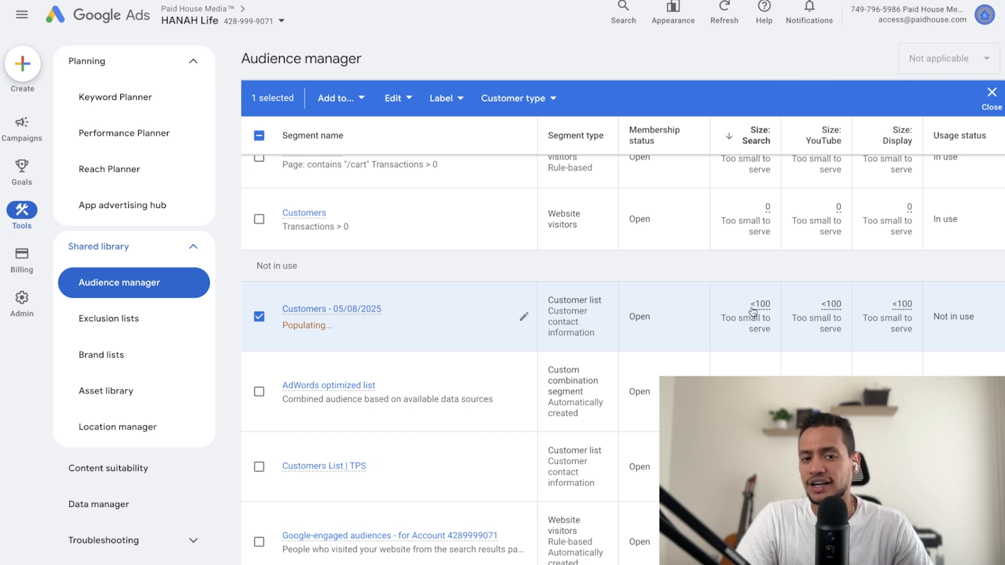
# Recheck the Customers - 05/08/2025 row for its size on the Search network
pyautogui.scroll(-1, 752, 312)
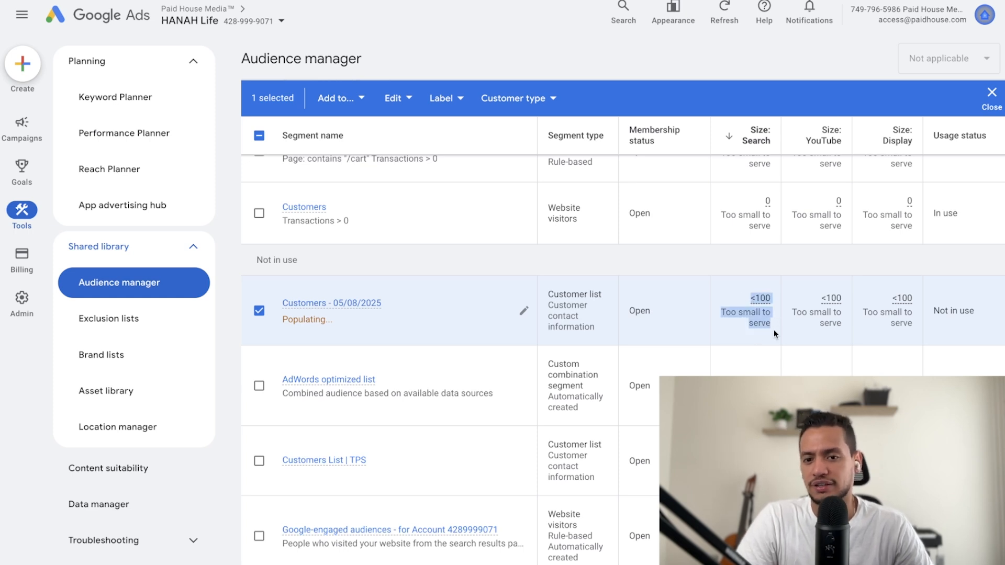
pyautogui.click(764, 309)
pyautogui.moveTo(750, 298)
pyautogui.mouseDown()
pyautogui.moveTo(771, 323)
pyautogui.moveTo(749, 298)
pyautogui.mouseUp()
pyautogui.click(771, 324)
pyautogui.scroll(-1, 771, 325)
pyautogui.click(749, 298)
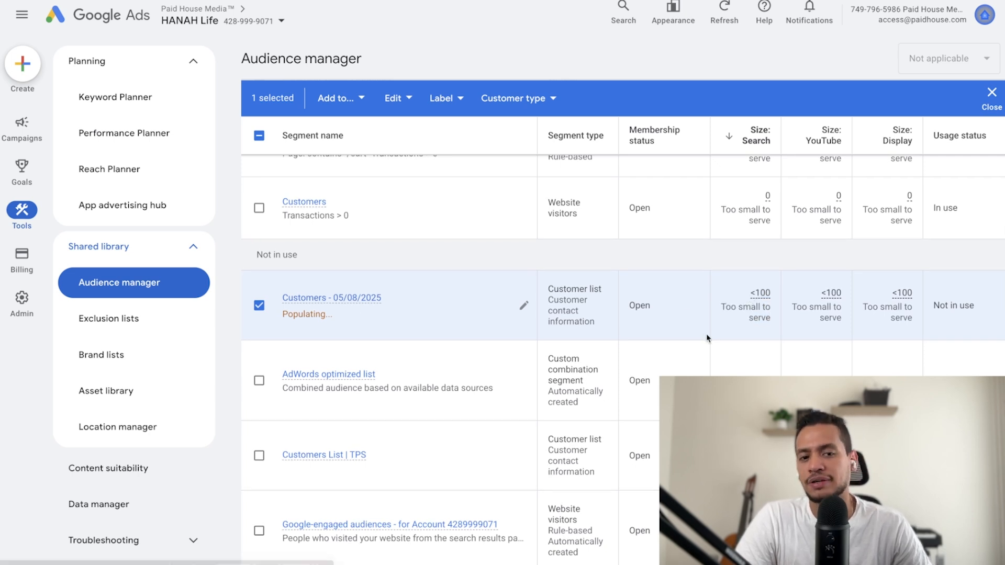
pyautogui.moveTo(743, 290); pyautogui.dragTo(770, 321)
pyautogui.click(771, 322)
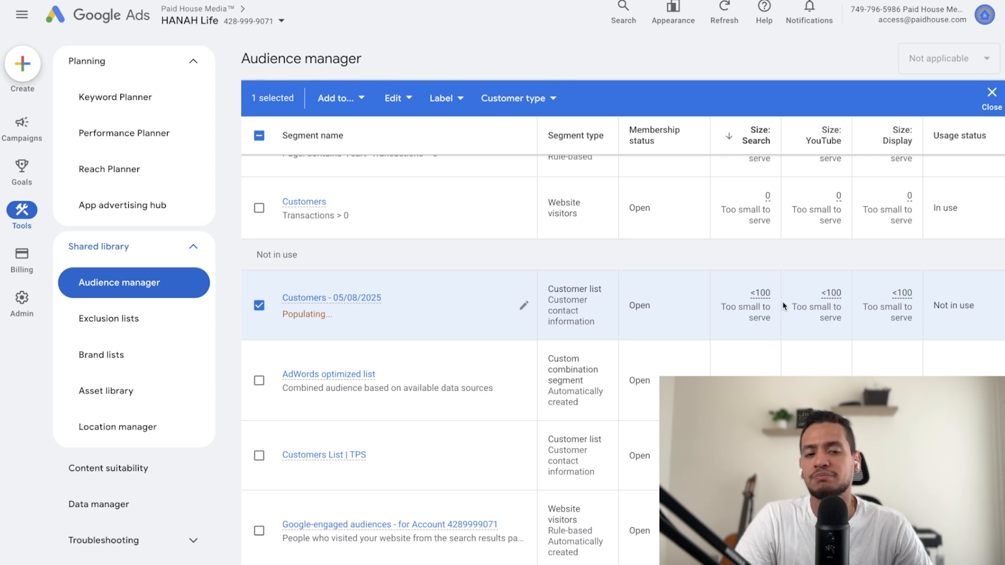
# Open the Customers - 05/08/2025 segment details, examine its segment members upload, and check the available list actions
pyautogui.scroll(-1, 748, 282)
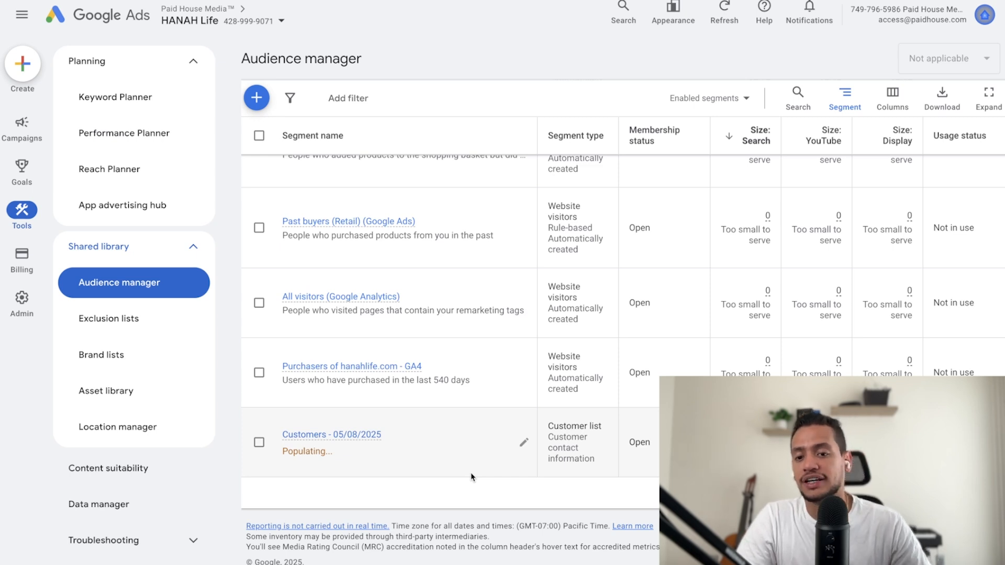
pyautogui.click(258, 443)
pyautogui.click(258, 444)
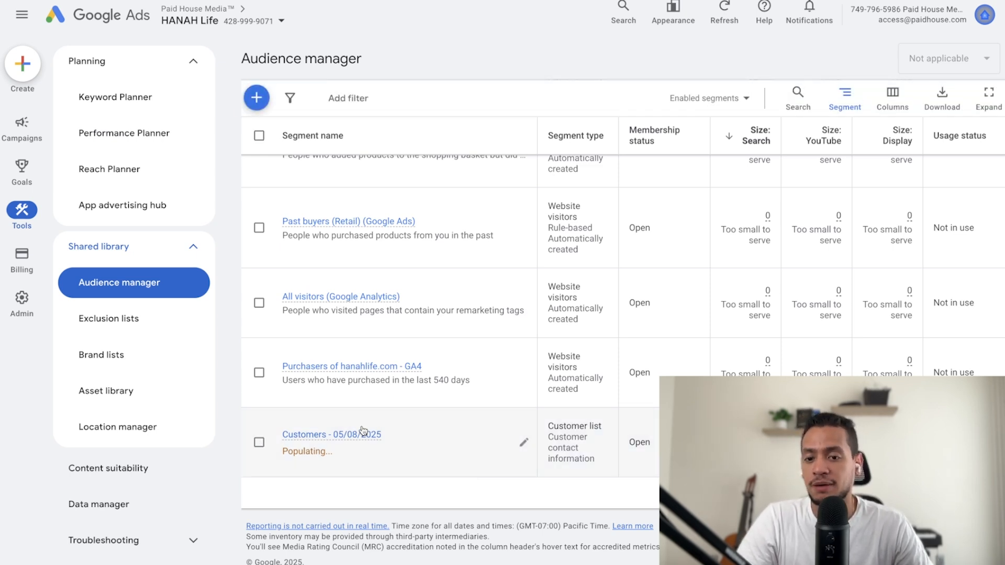
pyautogui.click(342, 435)
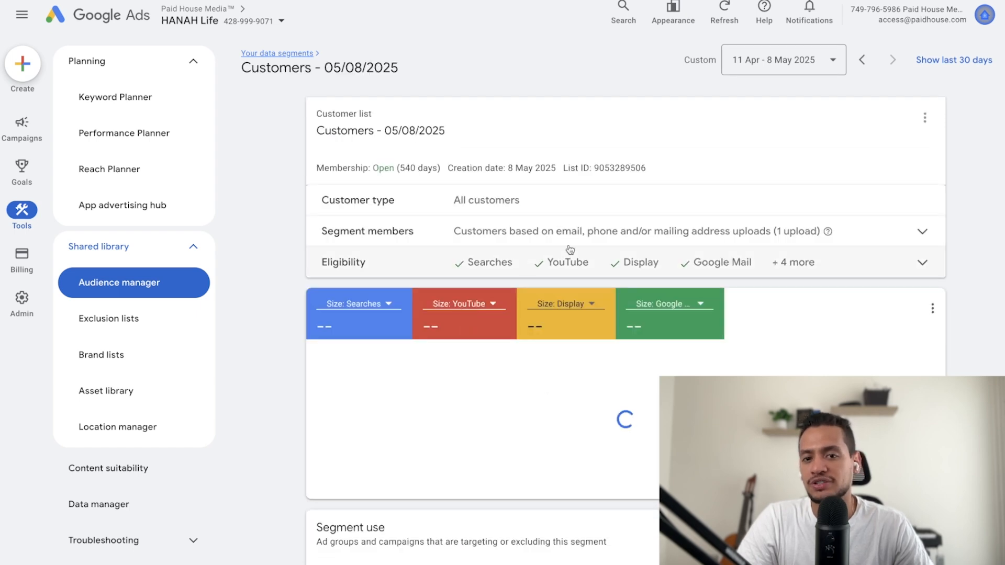
pyautogui.click(602, 232)
pyautogui.moveTo(519, 204); pyautogui.dragTo(398, 205)
pyautogui.click(399, 207)
pyautogui.click(925, 119)
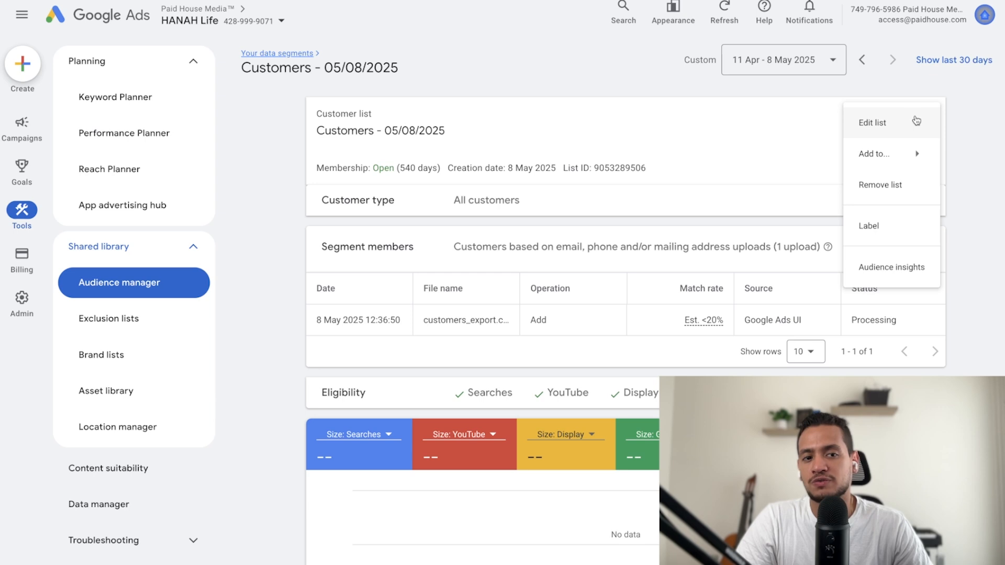
pyautogui.click(693, 160)
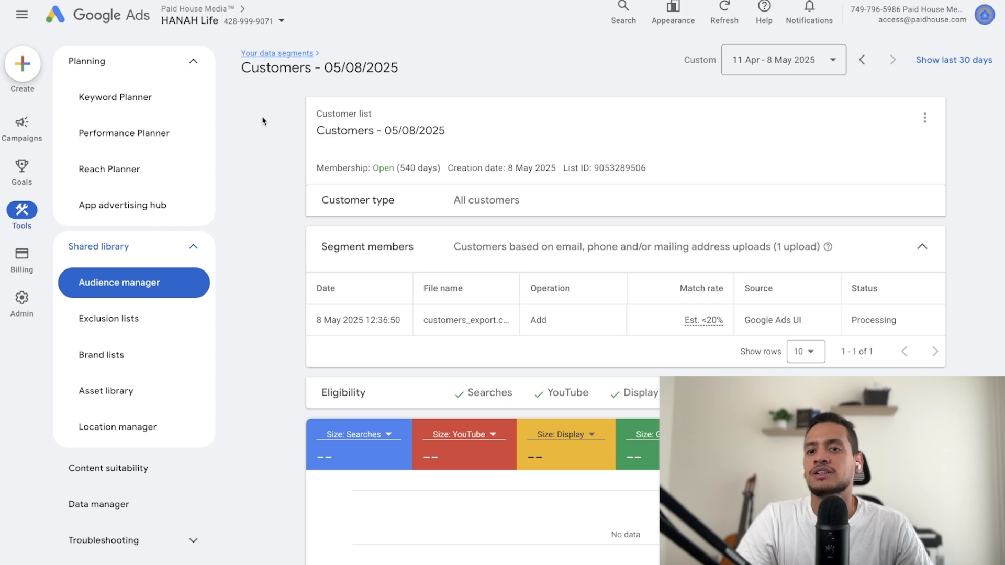
# Return to the data segments overview and locate the Customers - 05/08/2025 list
pyautogui.click(277, 55)
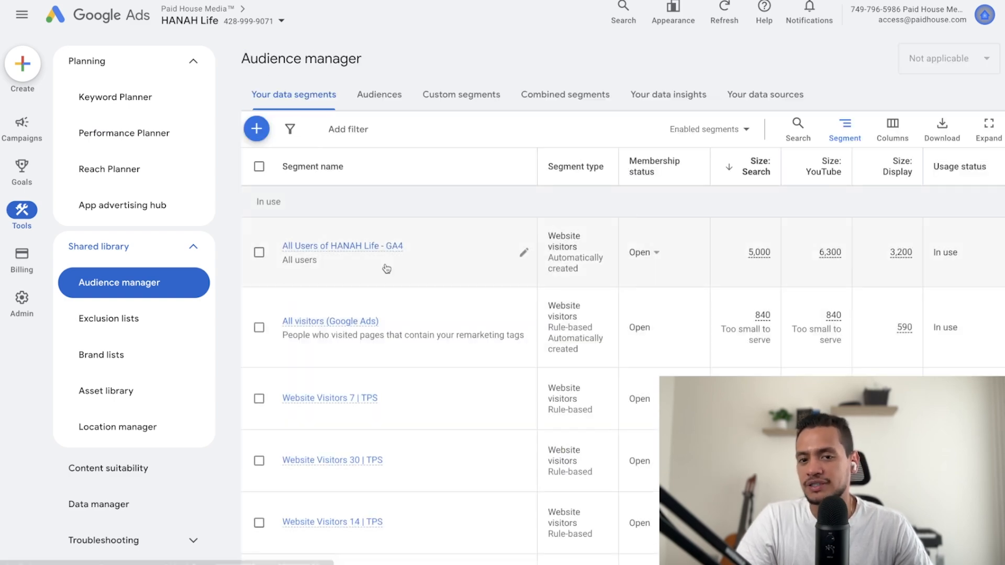
pyautogui.scroll(-15, 437, 331)
pyautogui.scroll(-2, 438, 331)
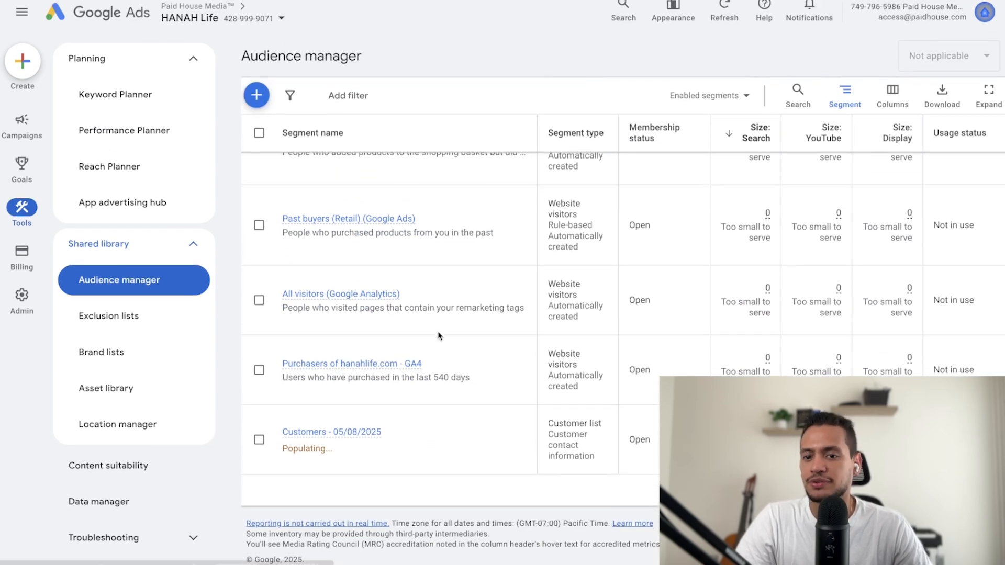
# Open the account settings and expand the Customer Match section
pyautogui.click(21, 304)
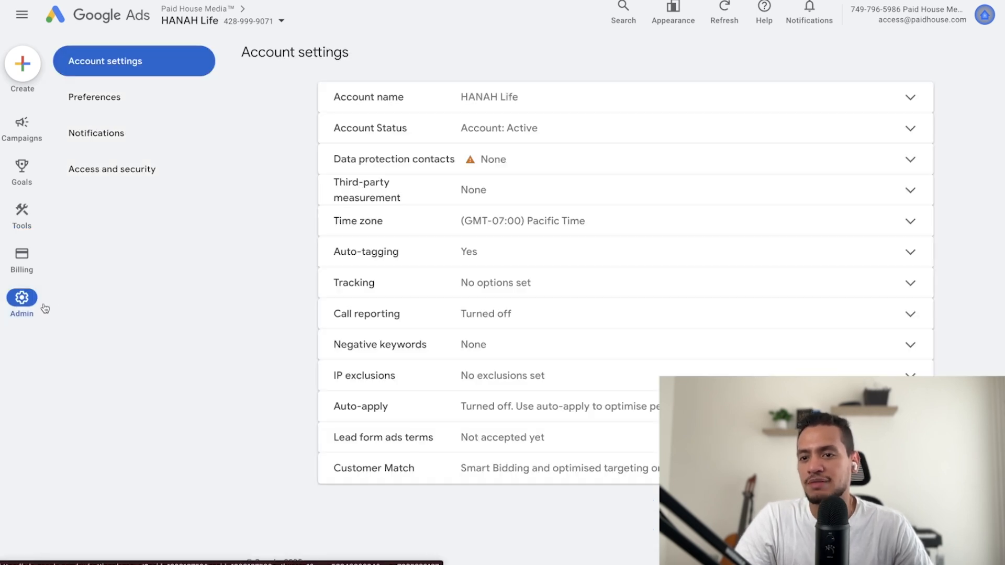
pyautogui.click(400, 474)
pyautogui.scroll(-3, 442, 417)
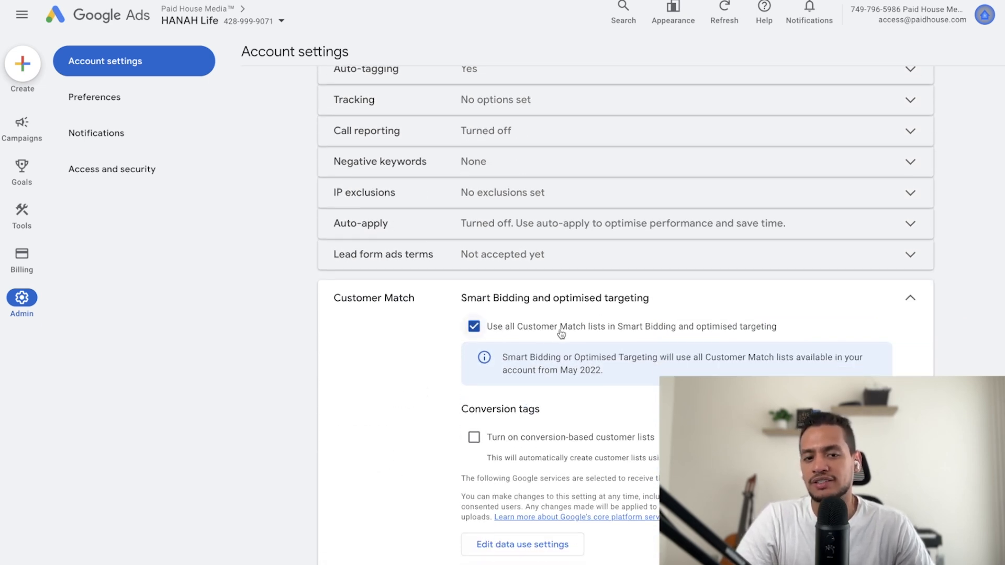
# Examine the Customer Match setting and its notice about using all lists in Smart Bidding and optimised targeting
pyautogui.tripleClick(607, 372)
pyautogui.click(607, 373)
pyautogui.moveTo(640, 378); pyautogui.dragTo(493, 356)
pyautogui.click(419, 366)
pyautogui.scroll(-1, 377, 317)
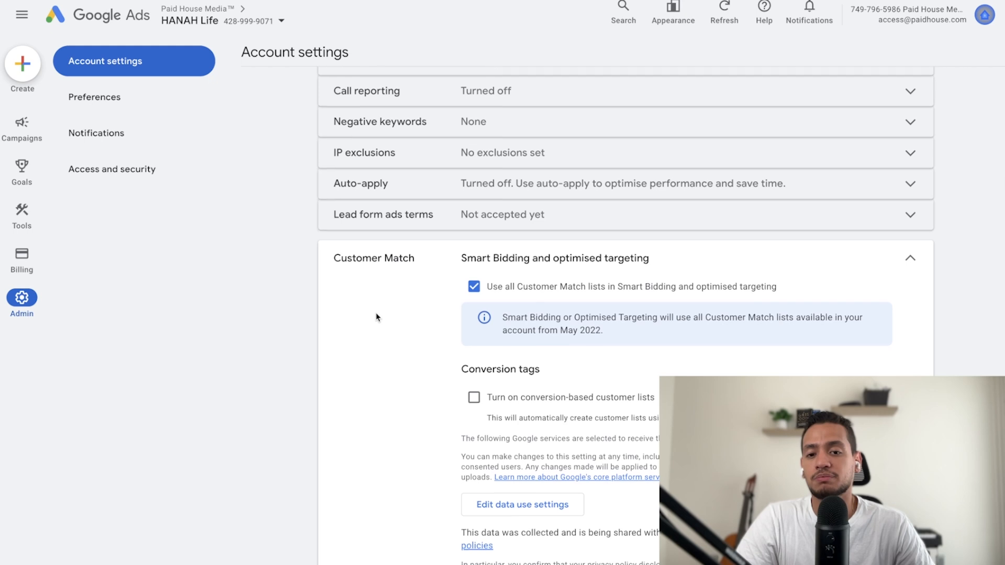
pyautogui.moveTo(332, 256); pyautogui.dragTo(425, 258)
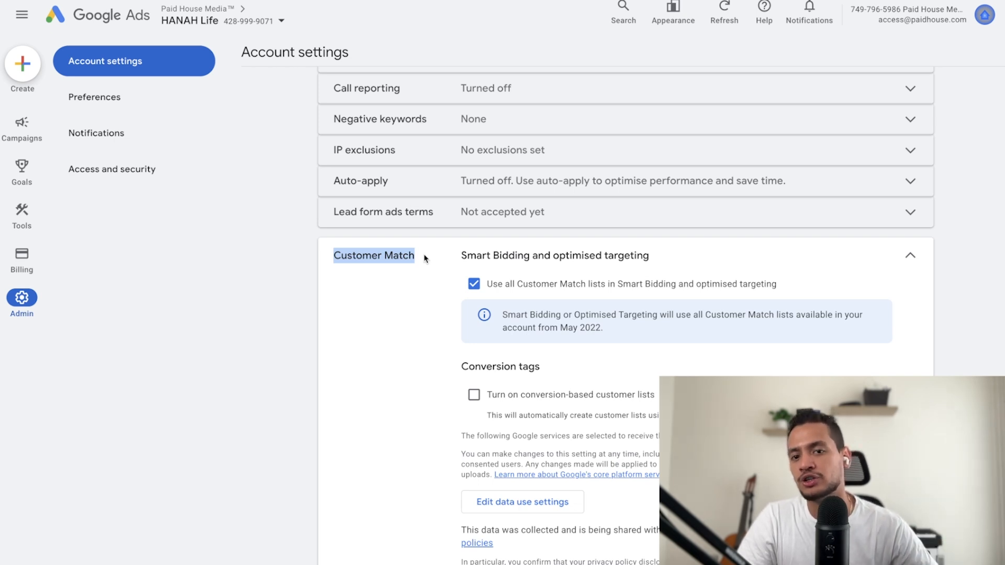
pyautogui.click(426, 330)
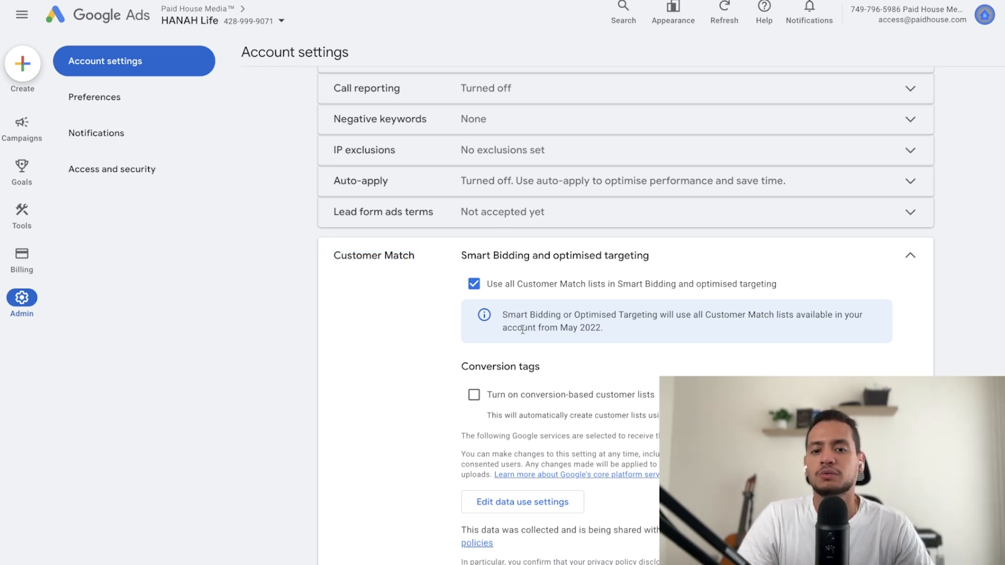
pyautogui.moveTo(618, 326); pyautogui.dragTo(492, 319)
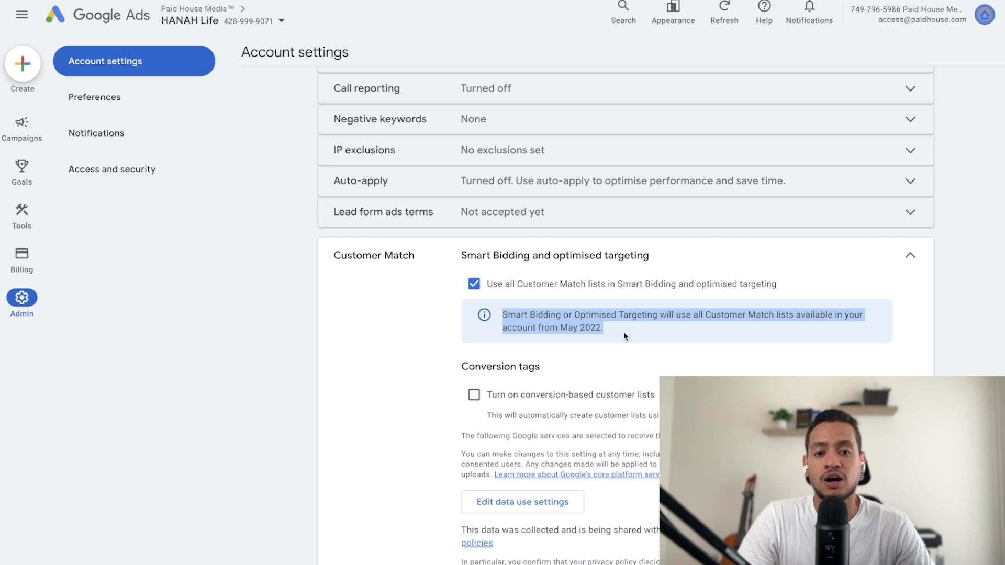
pyautogui.click(648, 309)
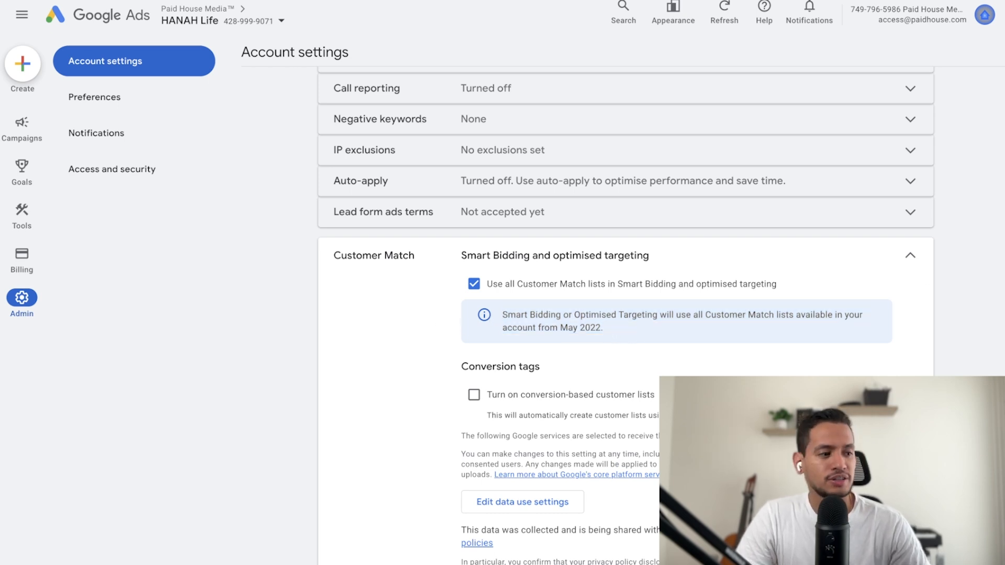